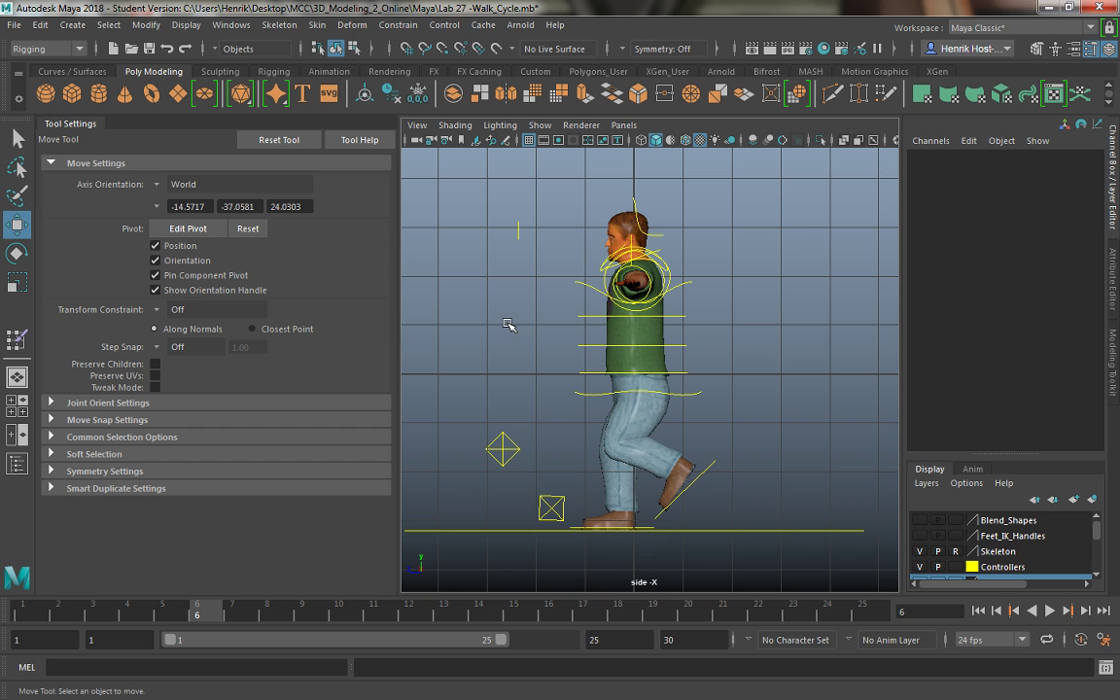
Step: At frame 1, lower the character's left arm by rotating the left shoulder control to about -66.4 on Z
key("space")
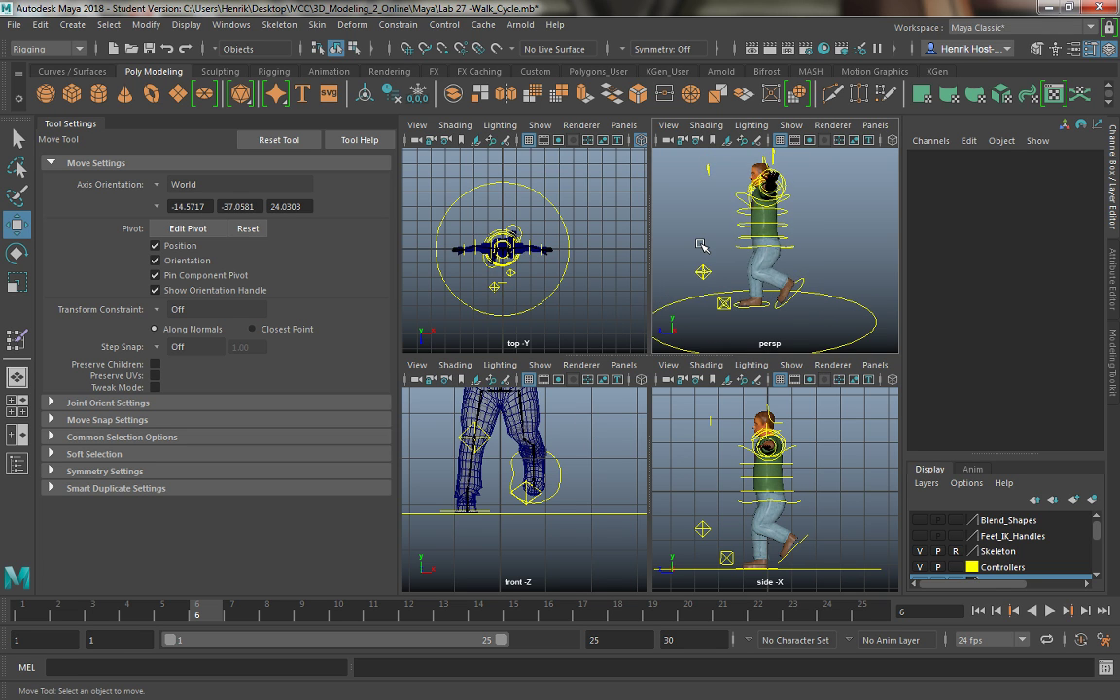
key("space")
left_click_drag(586, 295, 630, 352, "alt")
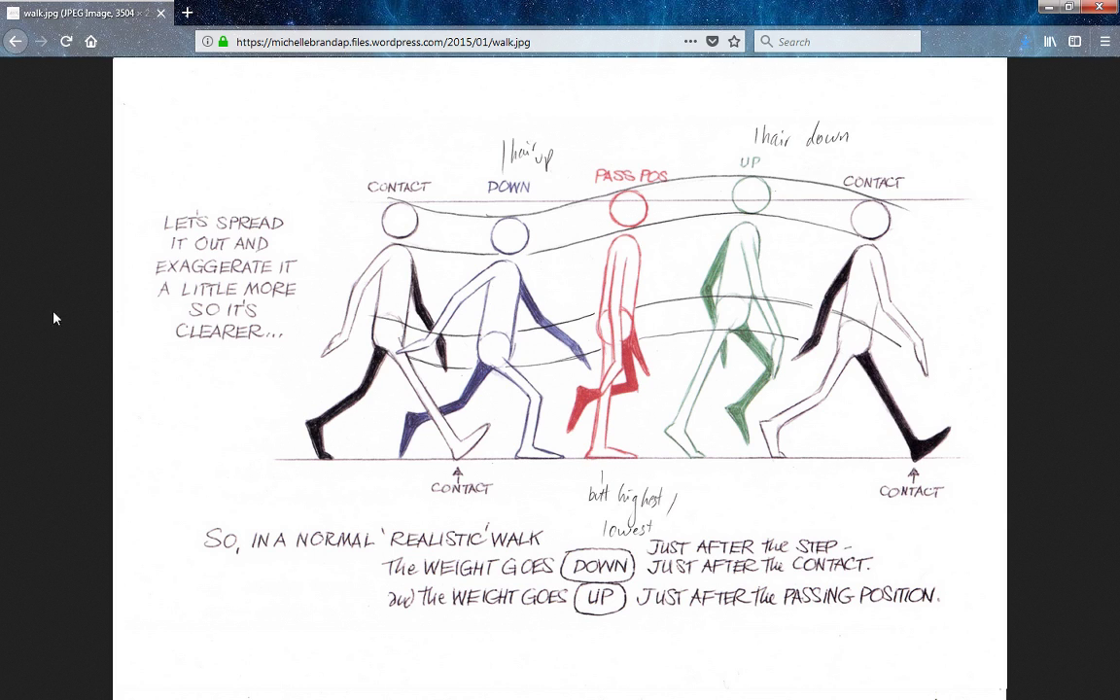
left_click(1046, 9)
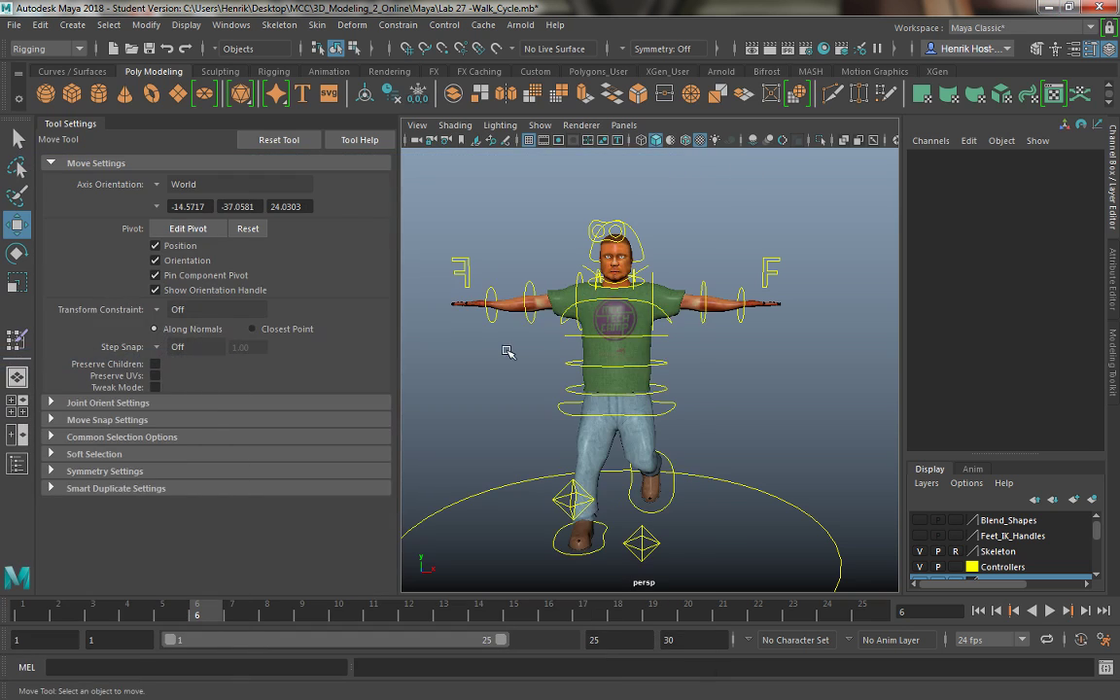
left_click(658, 277)
left_click(18, 616)
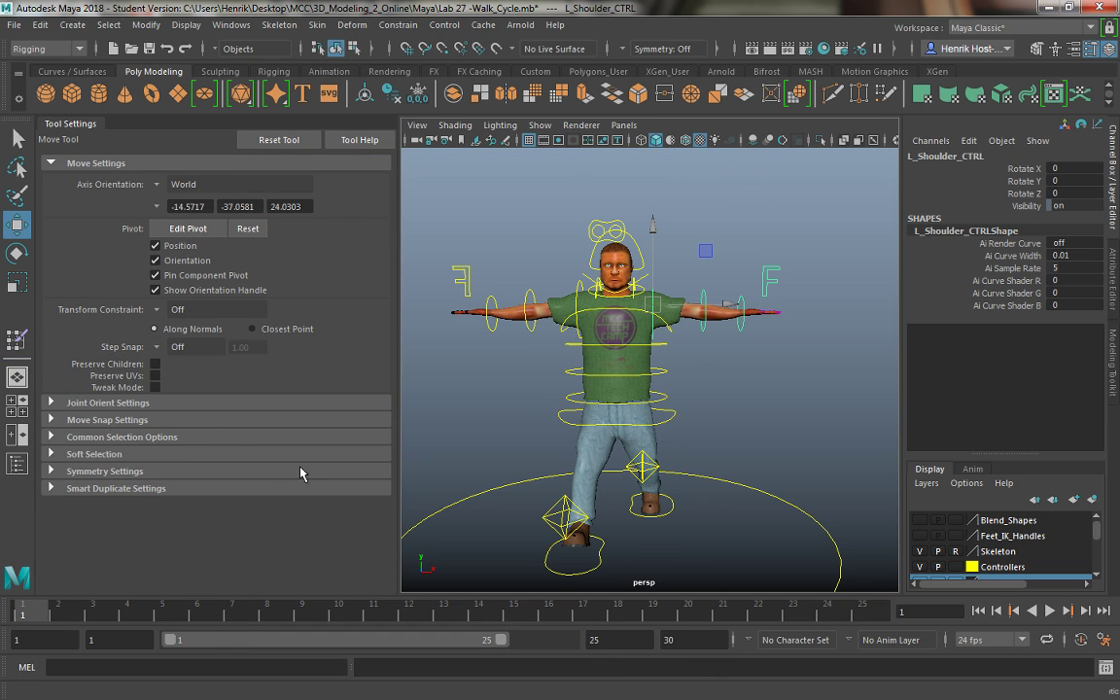
key("e")
mouse_move(641, 360)
left_mouse_down("alt")
mouse_move(575, 358)
mouse_move(622, 350)
left_mouse_up("alt")
scroll(622, 350, "up", 3)
left_click_drag(644, 238, 691, 231)
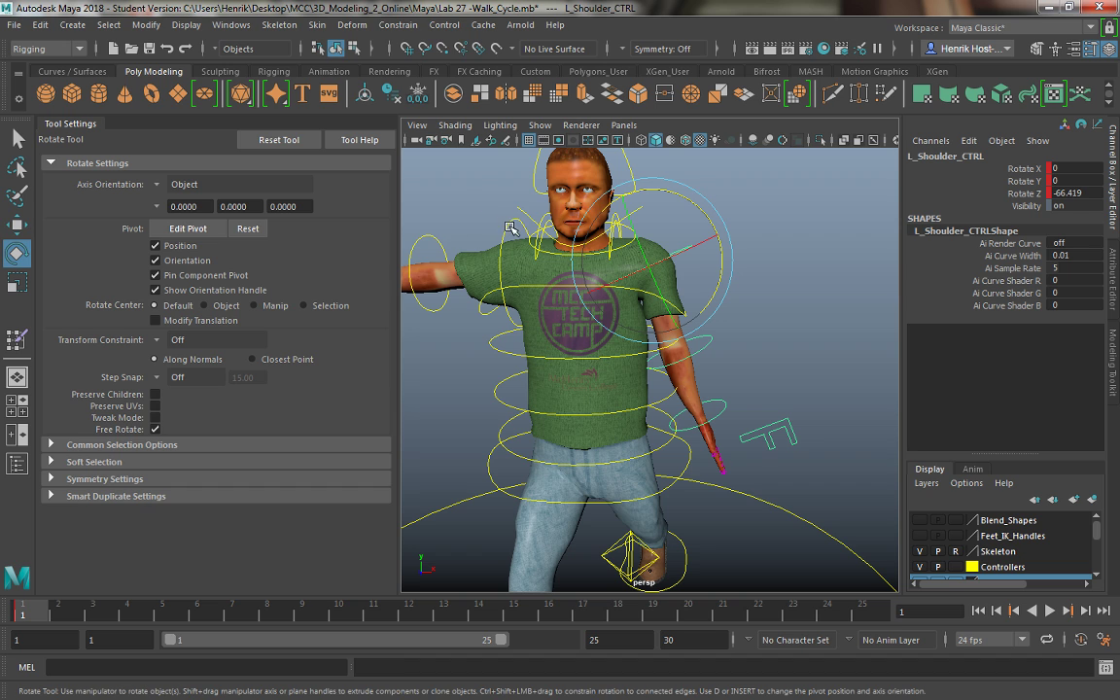
Step: Lower the right arm by rotating the right shoulder control to about 62.8 on Z and key it at frame 1
left_click(464, 208)
left_click_drag(517, 209, 428, 179)
key("s")
mouse_move(605, 335)
left_mouse_down("alt")
mouse_move(629, 335)
mouse_move(610, 337)
left_mouse_up("alt")
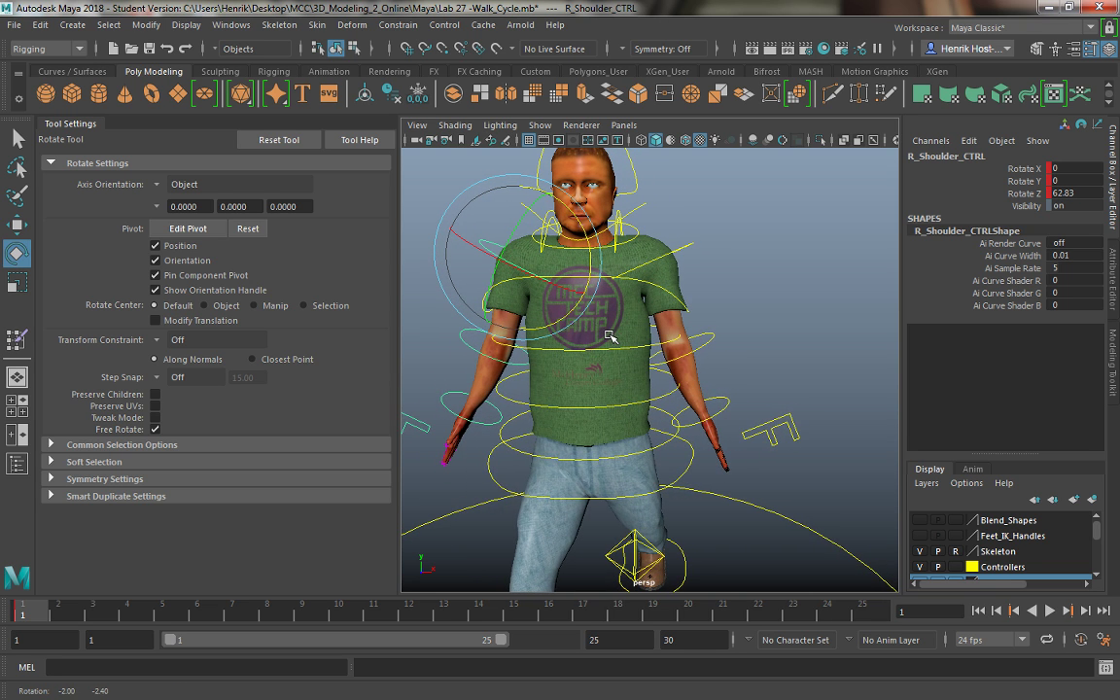
left_click(714, 365)
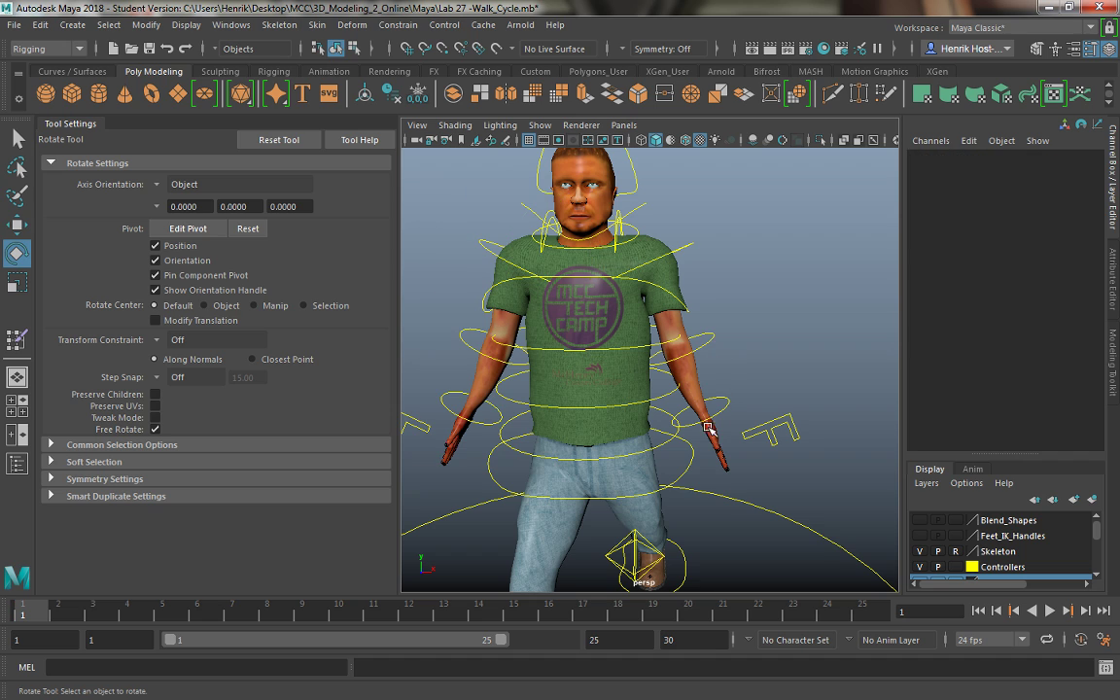
Step: Examine the character's contact pose from the side and compare its arms with the walk-cycle reference sketch in the browser
left_click_drag(602, 394, 547, 435, "alt")
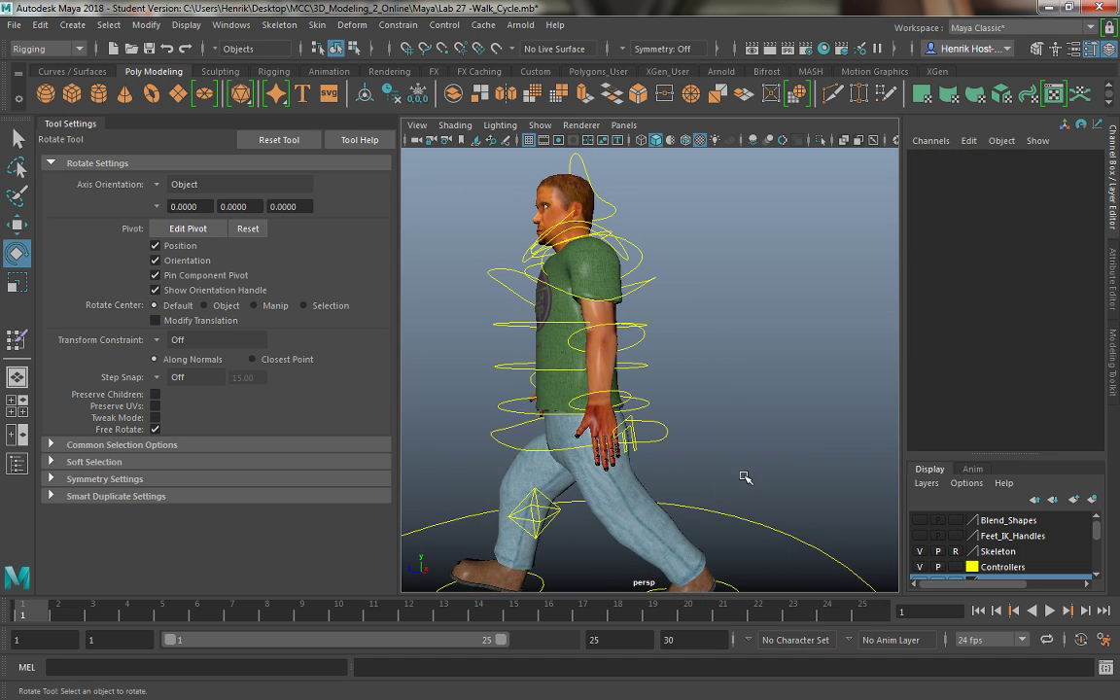
left_click_drag(744, 476, 700, 486, "alt")
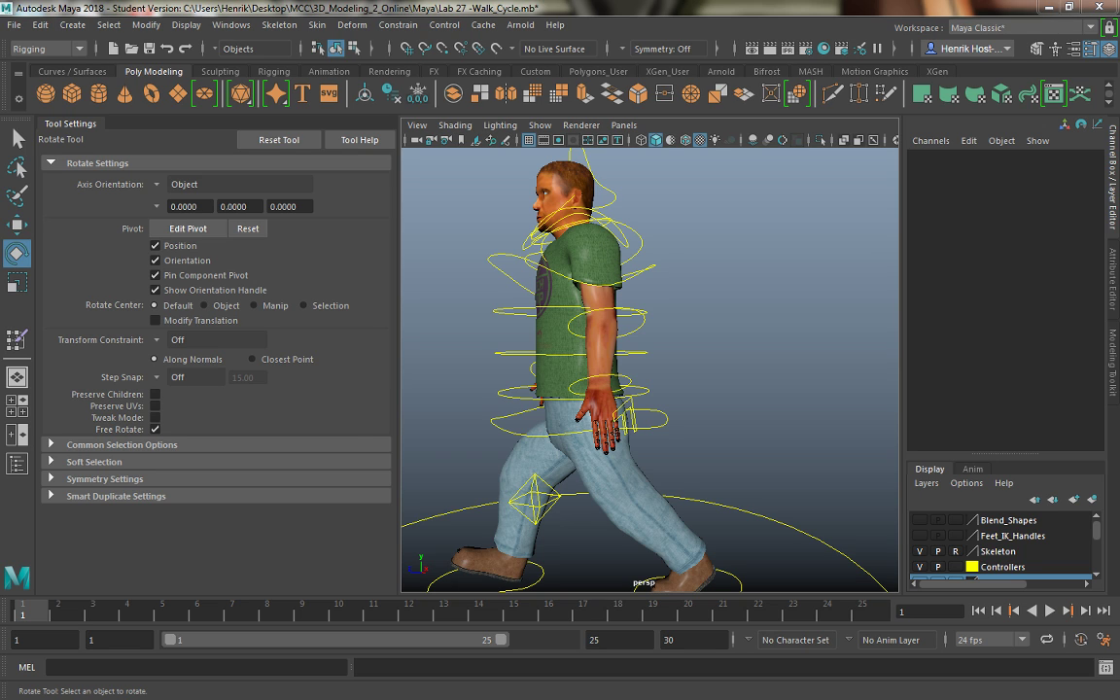
key("alt+Tab")
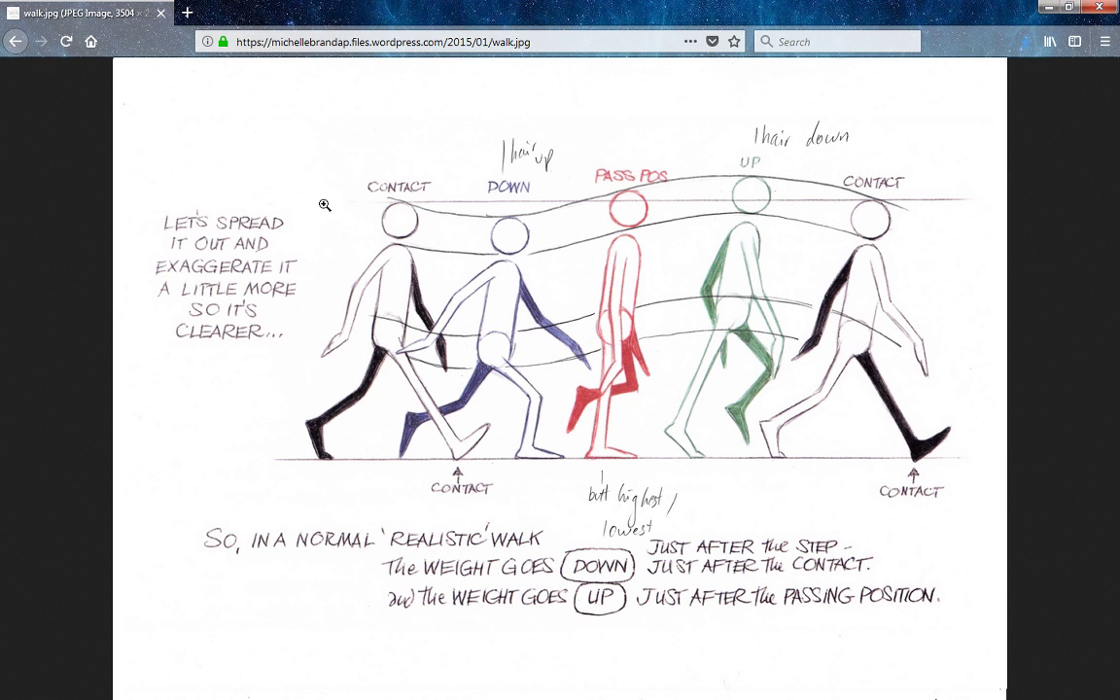
key("alt+Tab")
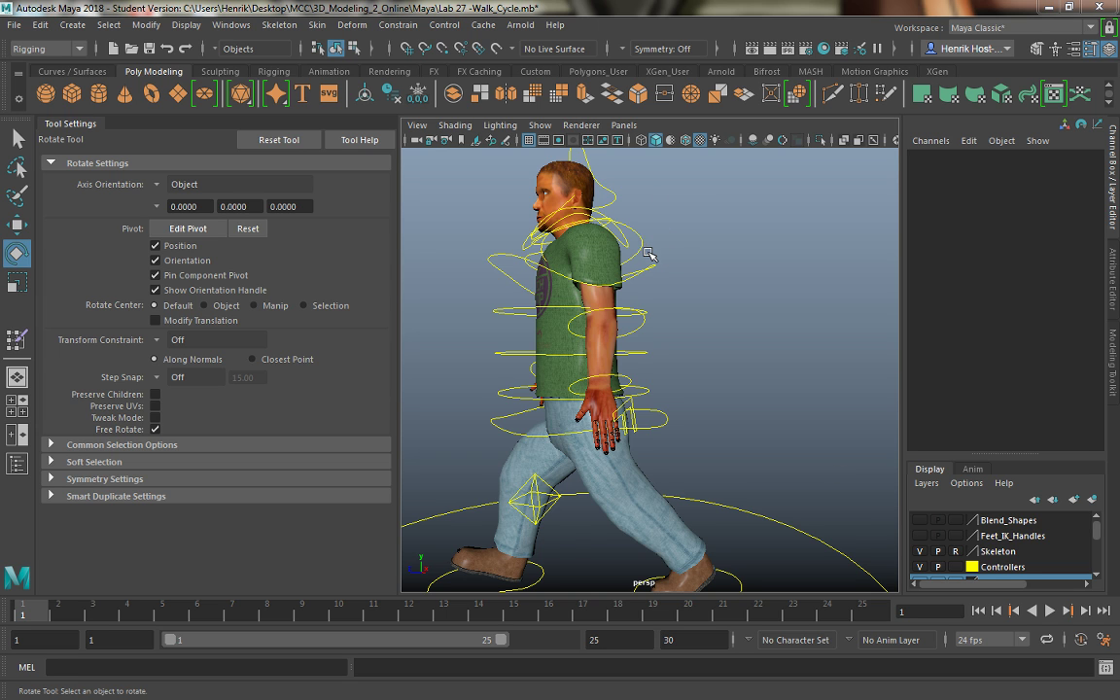
mouse_move(648, 254)
left_mouse_down("alt")
mouse_move(602, 223)
mouse_move(657, 238)
mouse_move(617, 253)
mouse_move(646, 258)
left_mouse_up("alt")
scroll(646, 259, "down", 2)
scroll(646, 259, "down", 1)
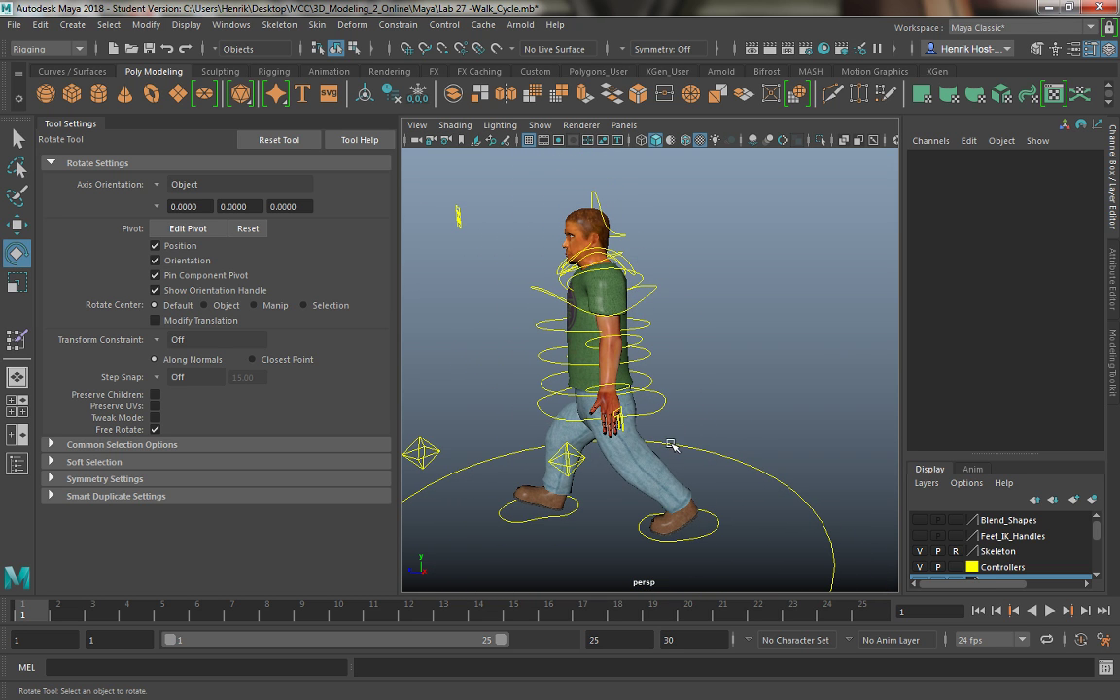
left_click_drag(560, 454, 662, 267, "alt")
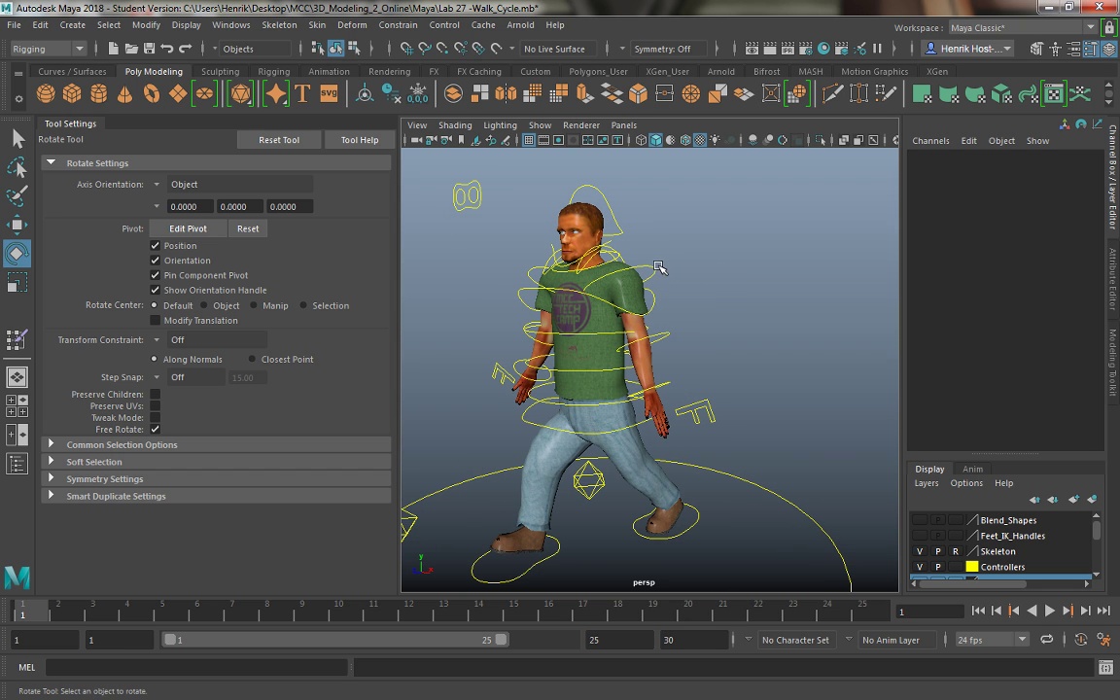
Step: At frame 1, rotate the left shoulder control to about -18.1 on Y and bend the left elbow to about -23.6 on Y
left_click(637, 282)
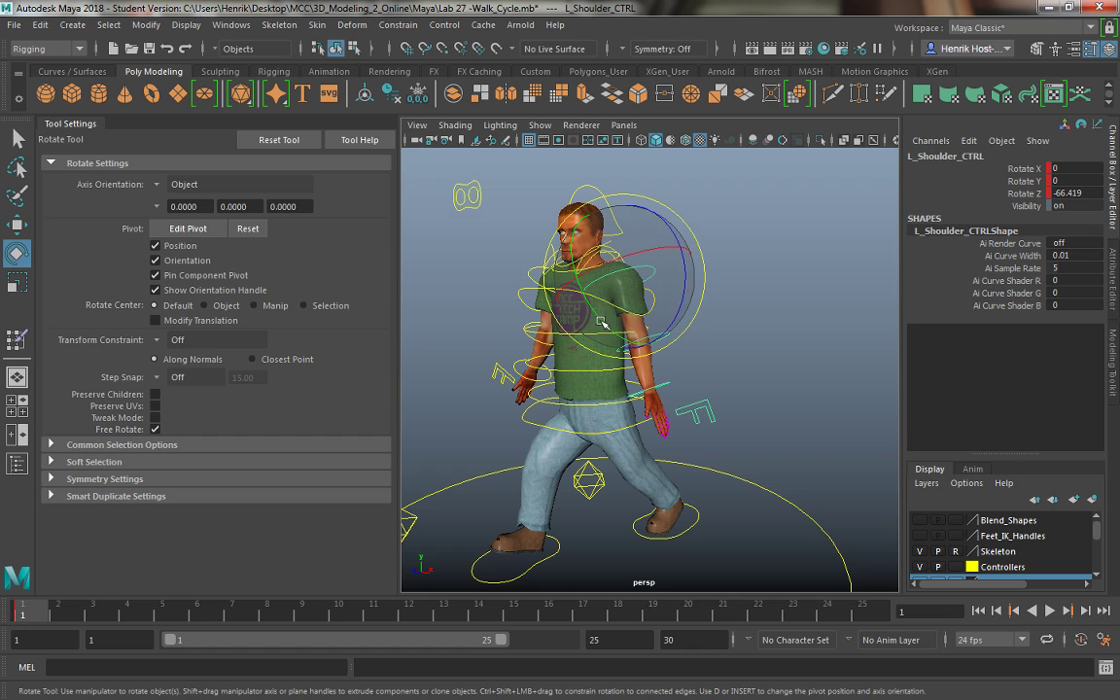
left_click_drag(636, 288, 578, 295)
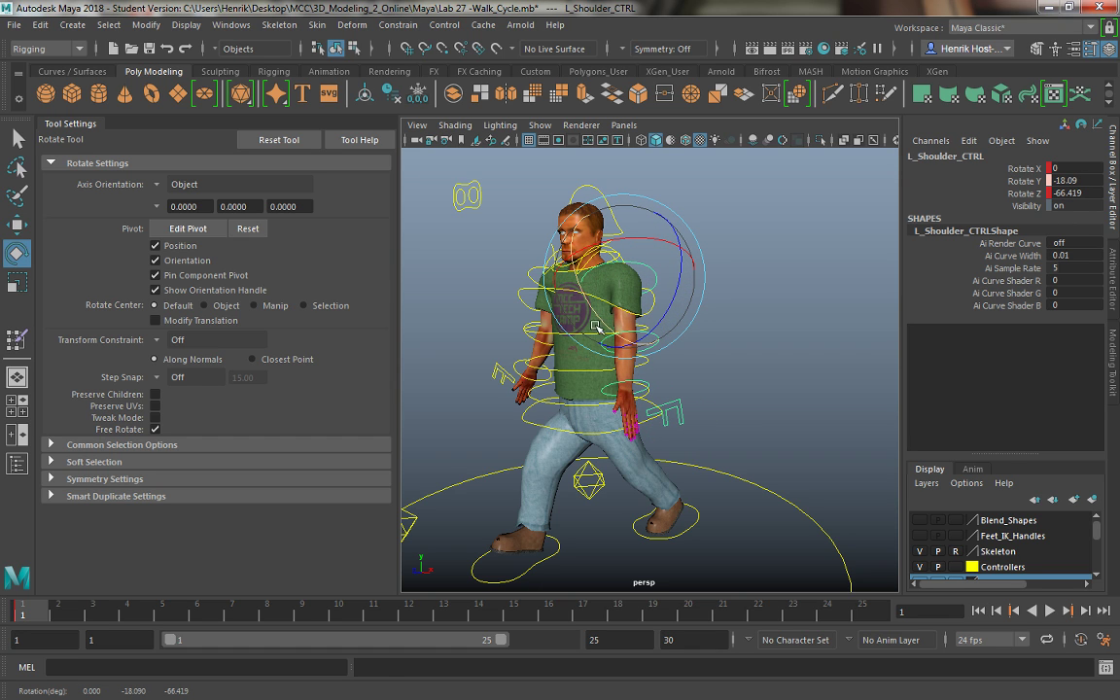
left_click(649, 297)
left_click(597, 371)
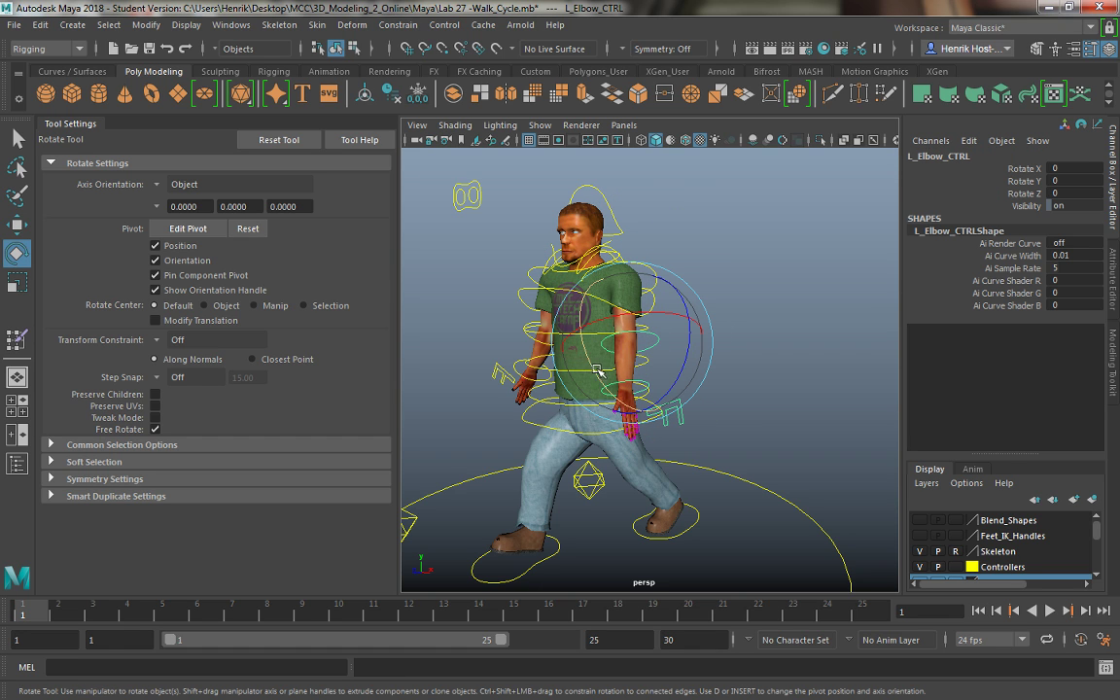
left_click_drag(592, 370, 732, 250)
left_click(630, 382)
Step: Swing the right arm back by rotating its shoulder control to about -34.5 on Y and its elbow control to about 26.6 on Y
left_click(533, 281)
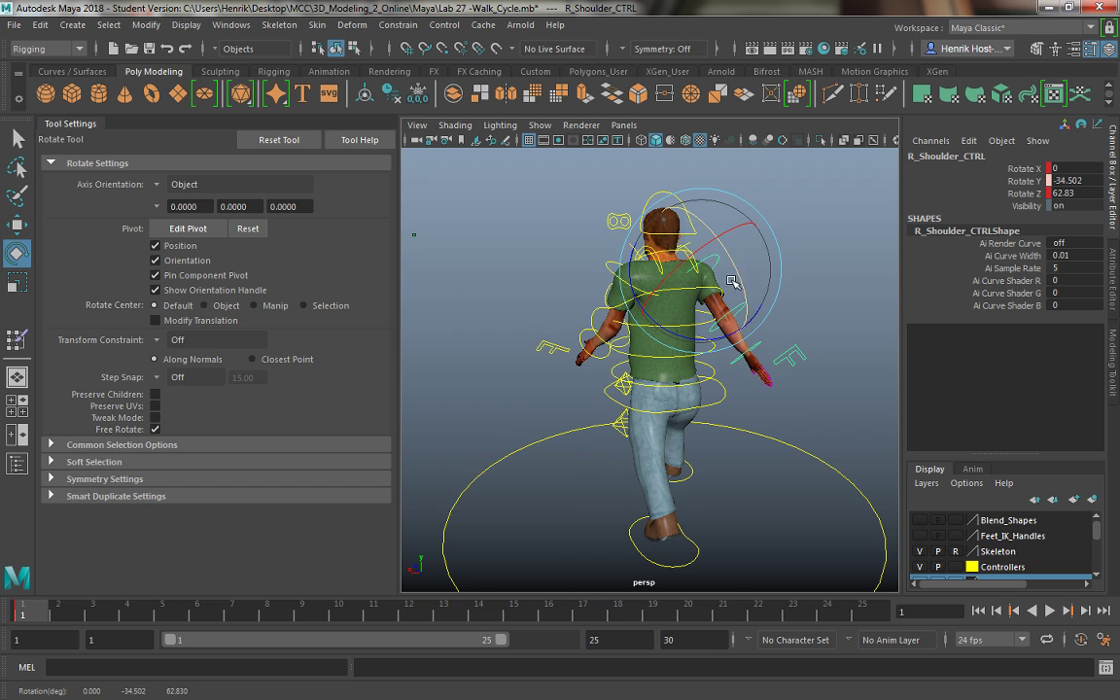
left_click(810, 305)
left_click(744, 309)
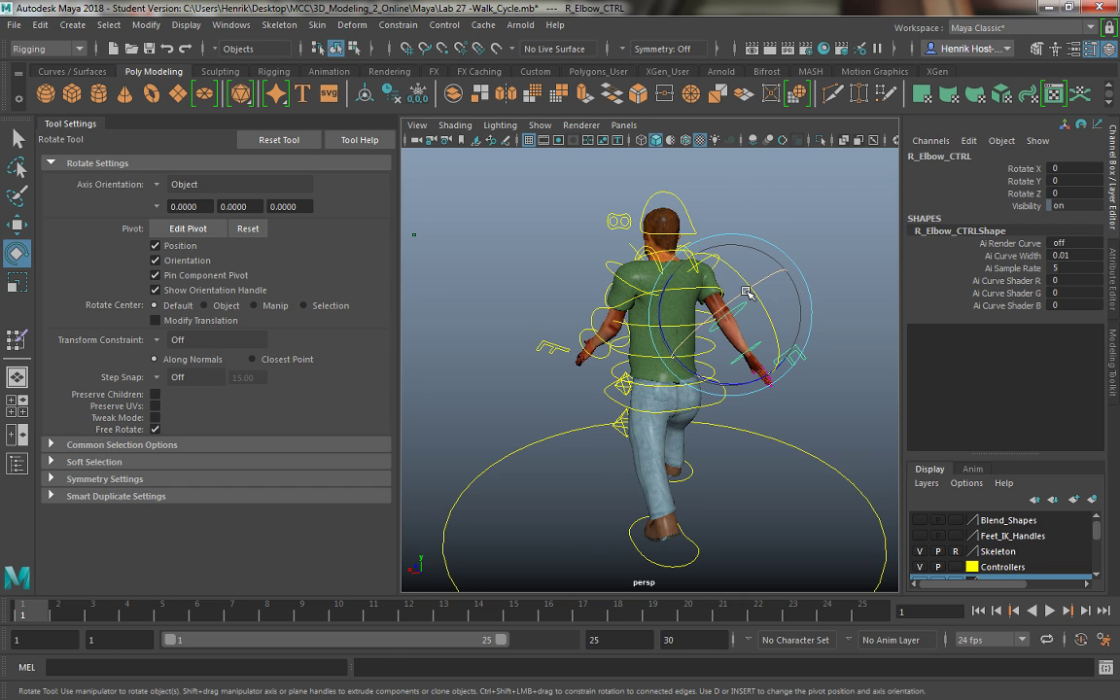
left_click_drag(759, 307, 901, 408)
left_click(732, 380)
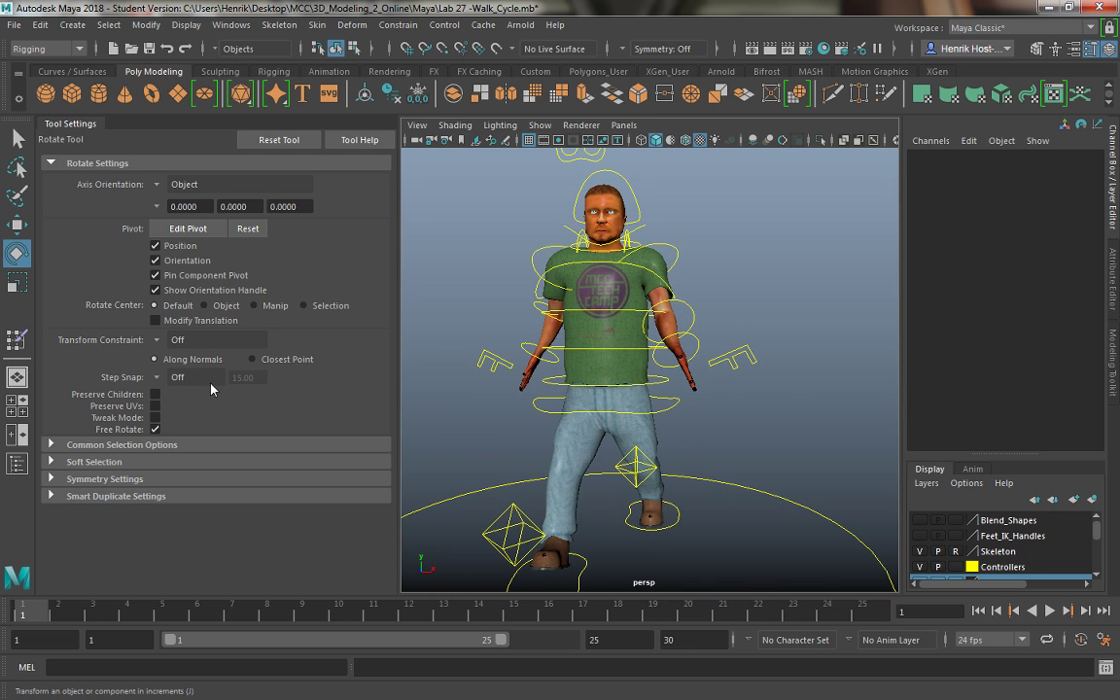
Step: Go through the left and right shoulder and elbow controls and key their rotations at frame 1
left_click_drag(620, 294, 520, 396, "alt")
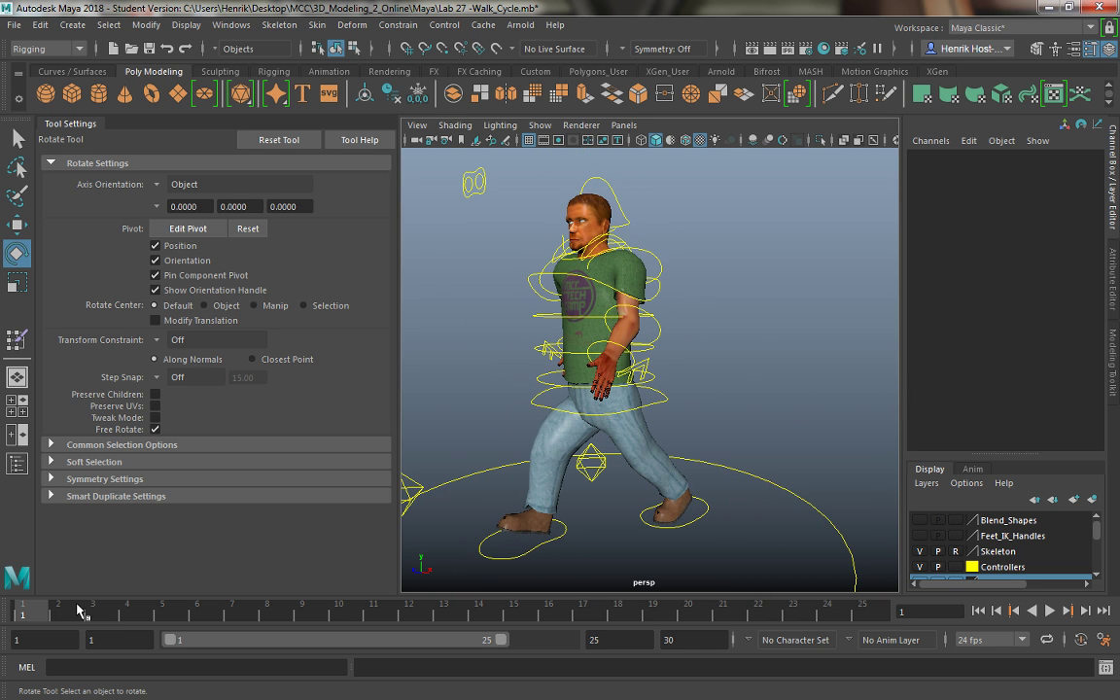
left_click(660, 334)
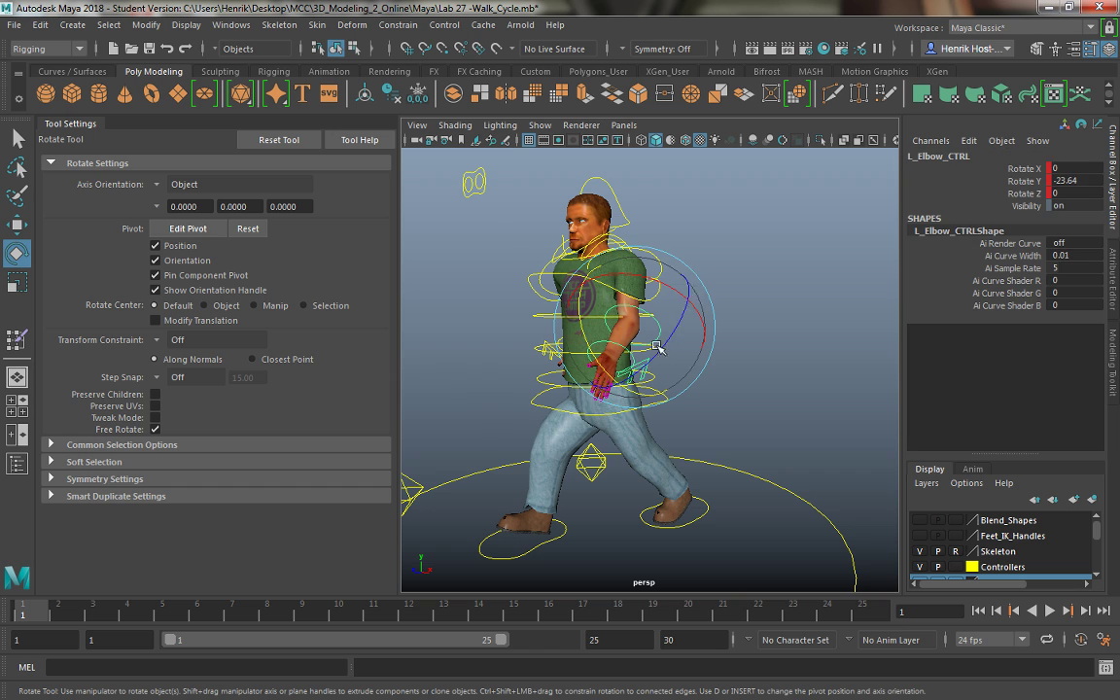
left_click(657, 260)
left_click(658, 260)
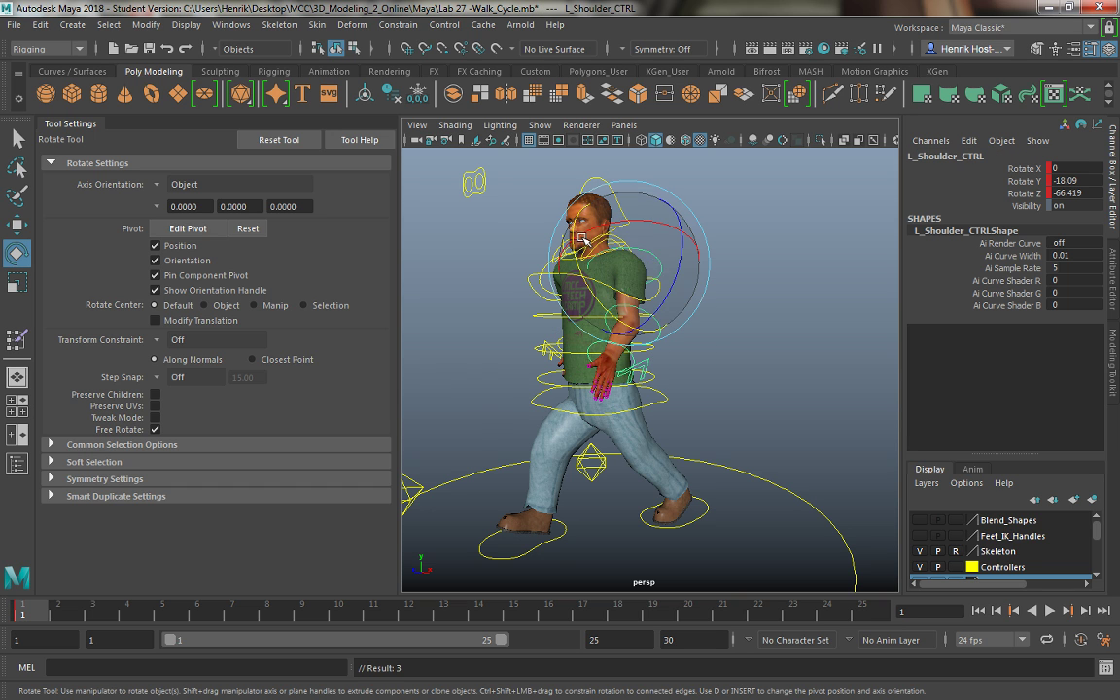
left_click(467, 284)
left_click_drag(467, 284, 602, 294, "alt")
left_click(544, 253)
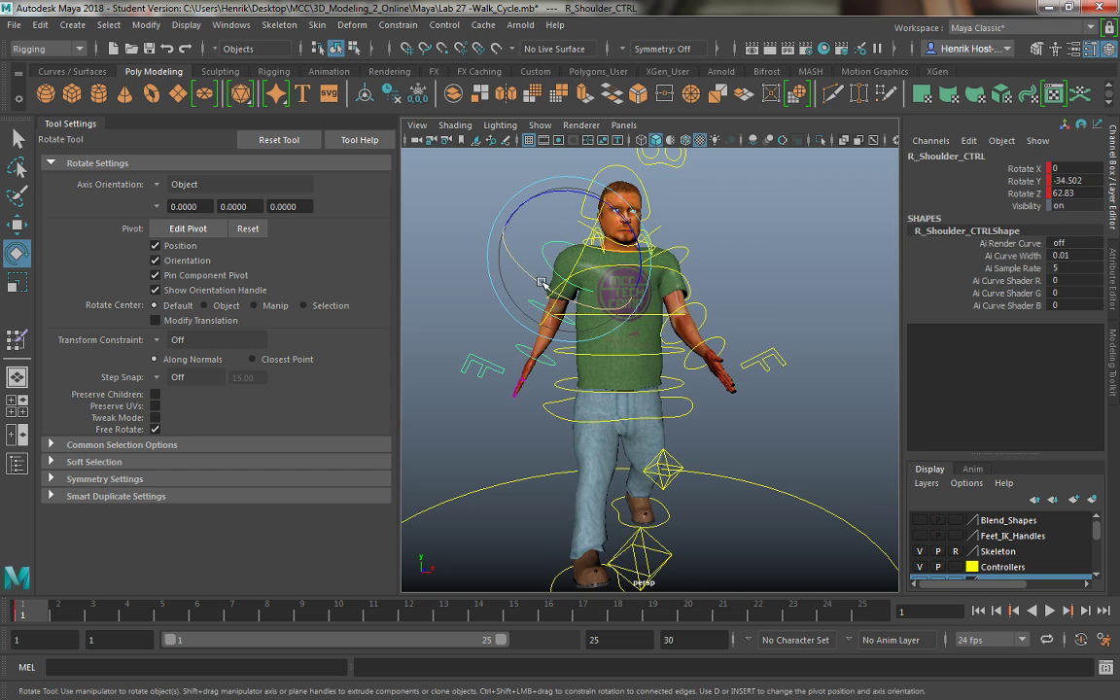
left_click(482, 277)
left_click(464, 304)
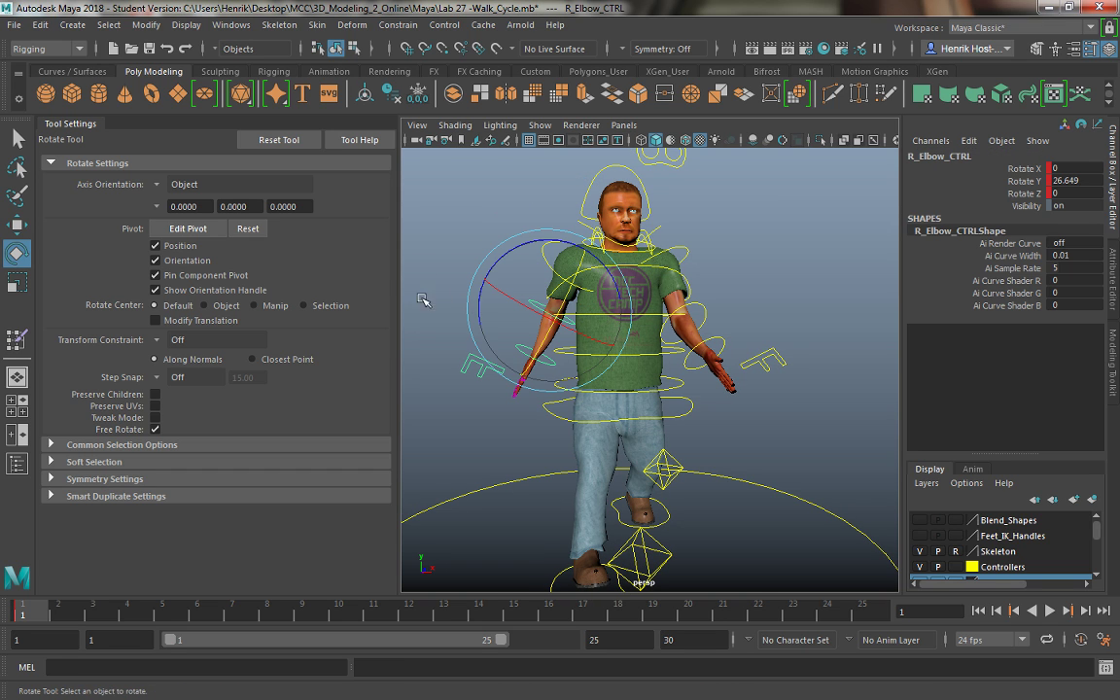
left_click(425, 305)
Step: At frame 4, swing the left arm farther forward and rotate the right shoulder control to about -41 on Y
left_click_drag(60, 610, 126, 610)
left_click(665, 510)
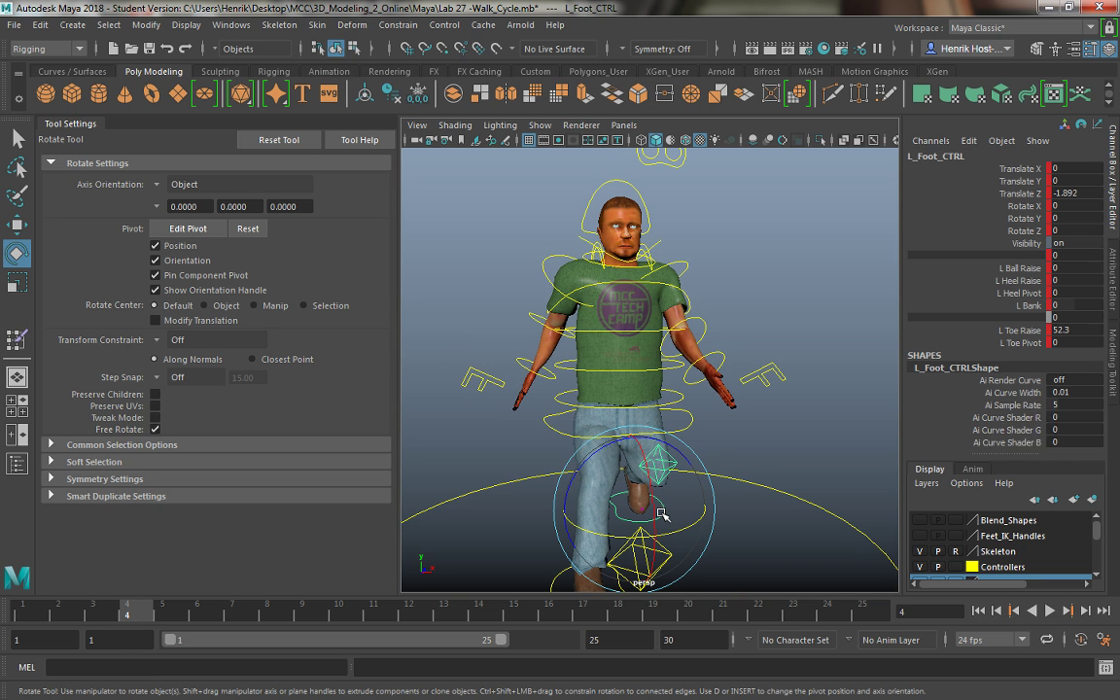
left_click_drag(671, 249, 706, 289, "alt")
left_click(644, 282)
left_click_drag(547, 269, 611, 277)
left_click(561, 256)
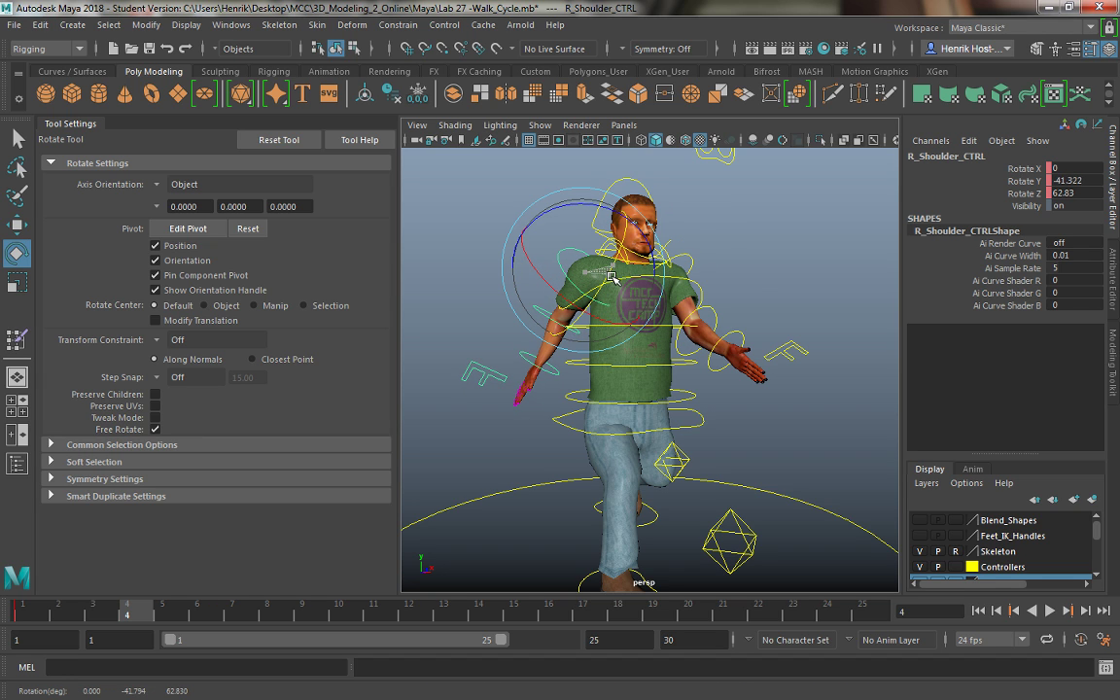
Step: Rotate the right elbow control to about 19.6 and the left elbow control to about -30.5 on Y, keying them at frame 4
left_click(537, 311)
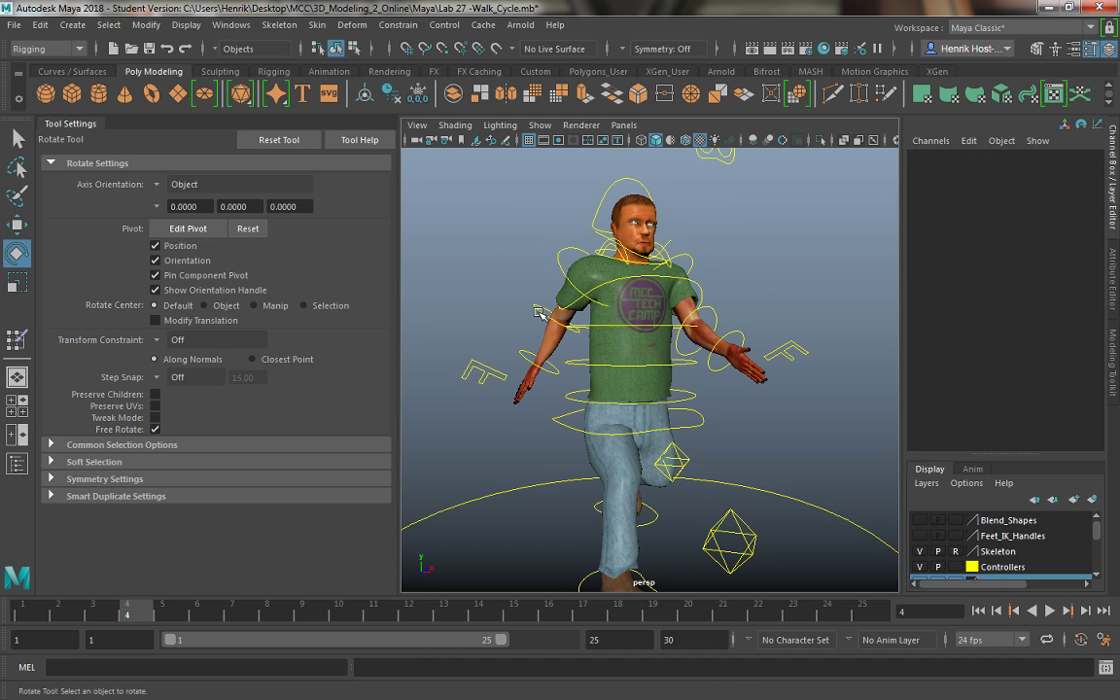
left_click(537, 311)
left_click_drag(573, 311, 583, 314)
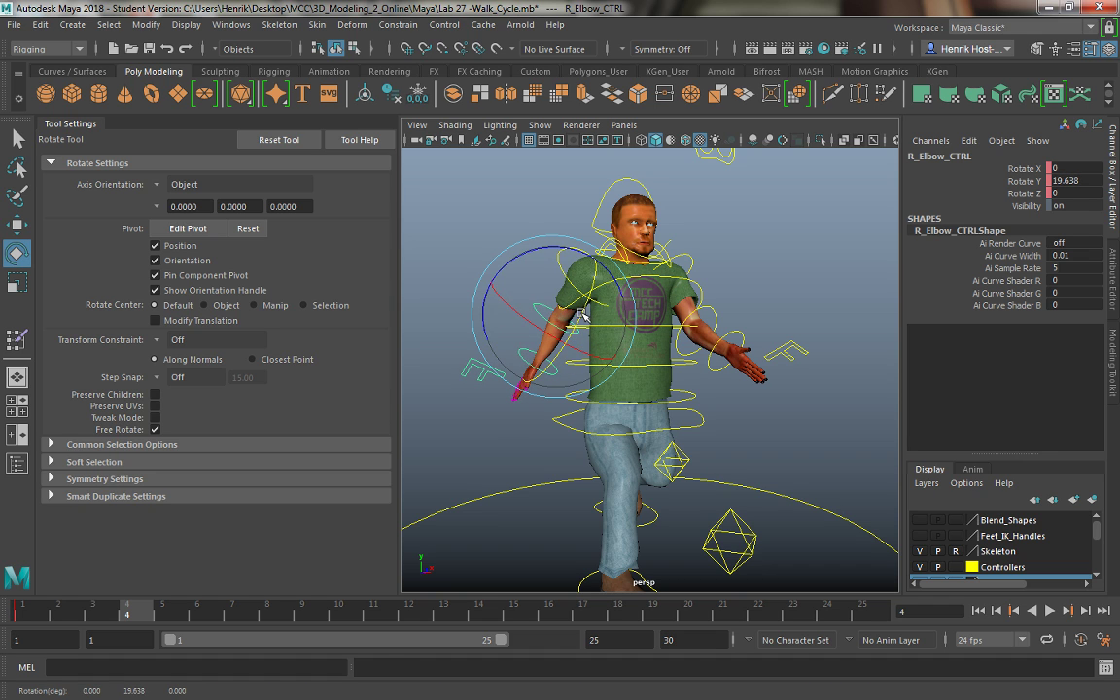
left_click(725, 319)
left_click_drag(725, 317, 725, 309)
key("s")
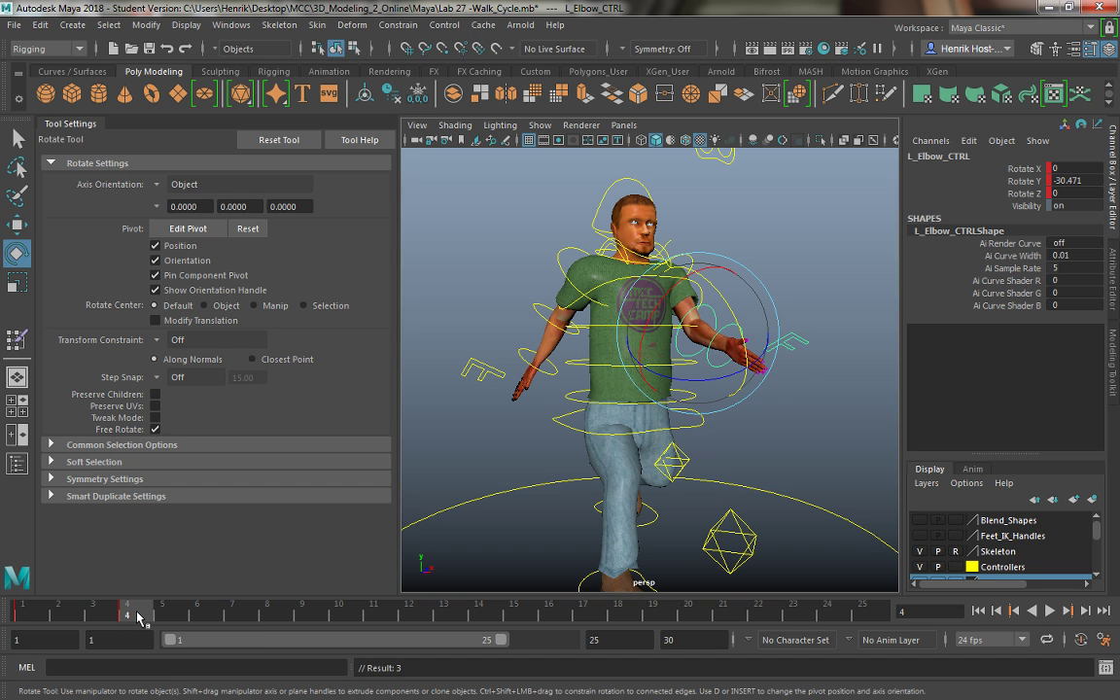
Step: At frame 7, swing the left arm back toward the body by rotating the left shoulder control to about -4.7 on Y
key("alt+v")
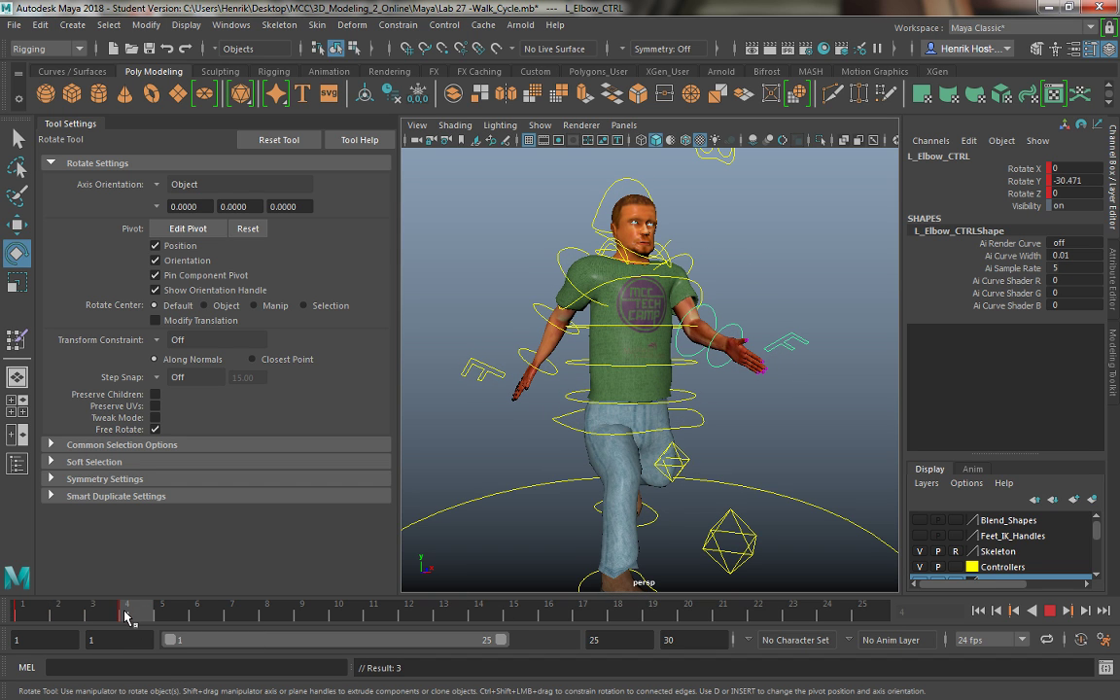
left_click(125, 617)
left_click_drag(658, 377, 453, 364, "alt")
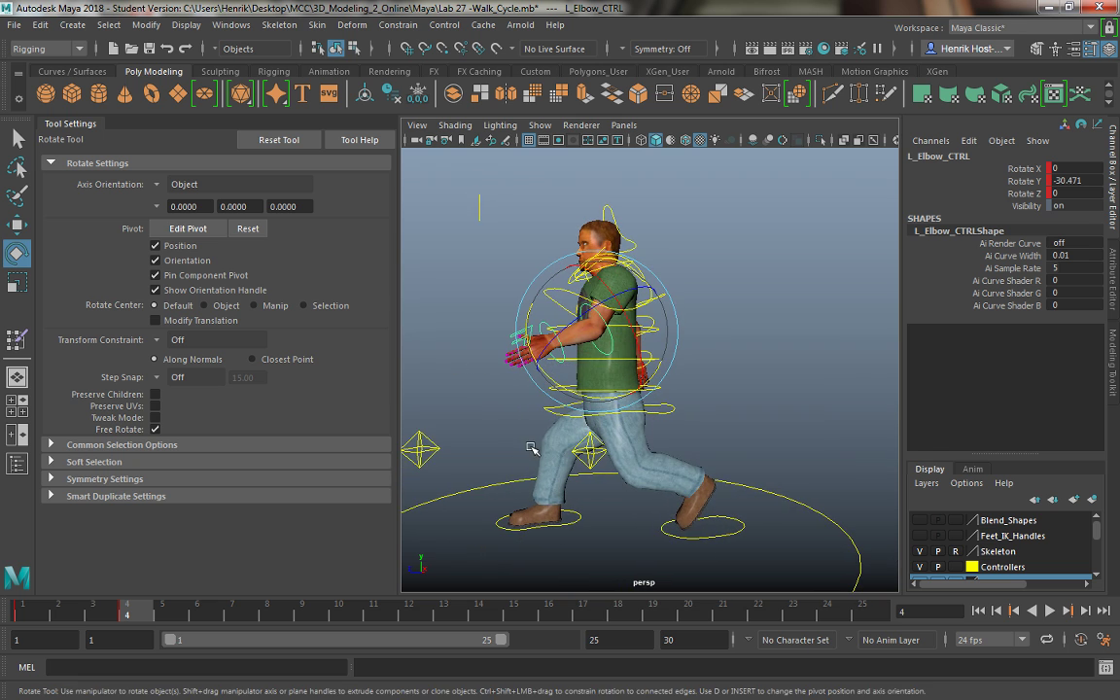
left_click_drag(530, 448, 470, 466, "alt")
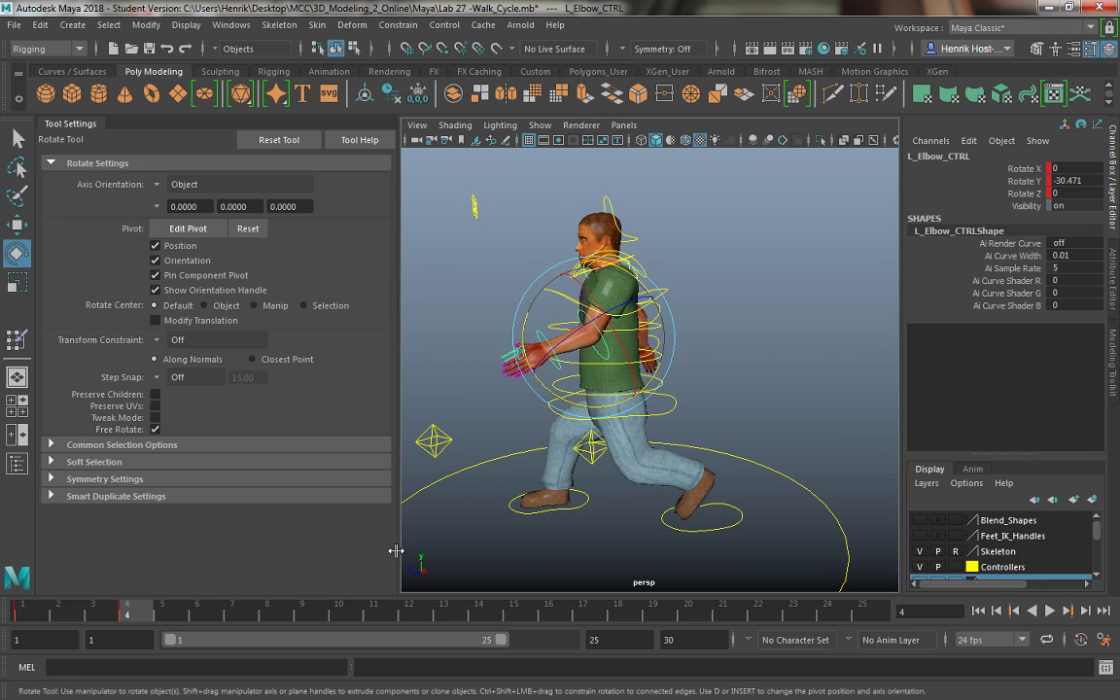
left_click_drag(150, 617, 232, 614)
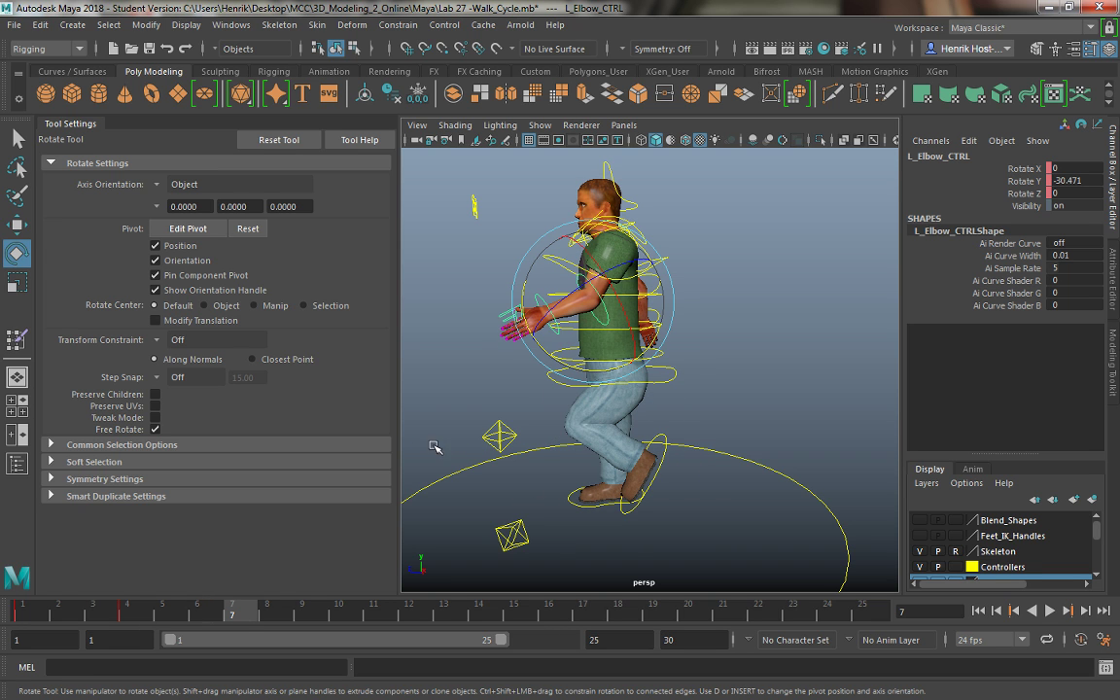
left_click_drag(653, 221, 726, 241, "alt")
left_click(726, 241)
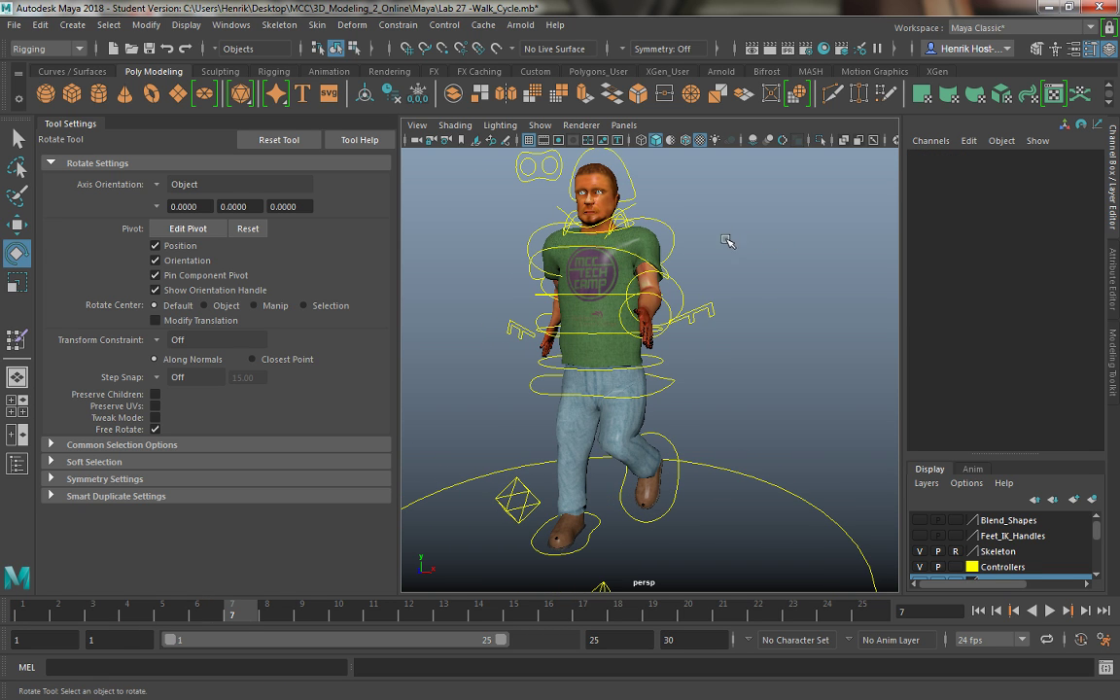
left_click(661, 267)
left_click_drag(661, 267, 515, 356)
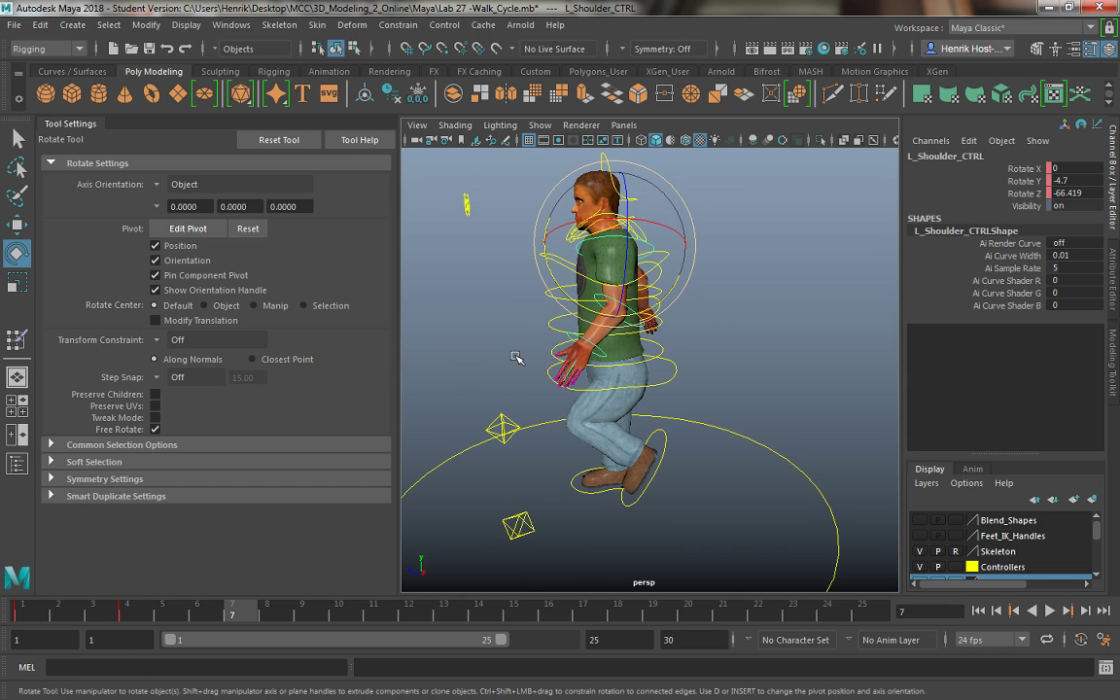
Step: At frame 7, rotate the left elbow control to about -12.1 on Y and key it
left_click_drag(649, 199, 597, 335, "alt")
left_click(605, 277)
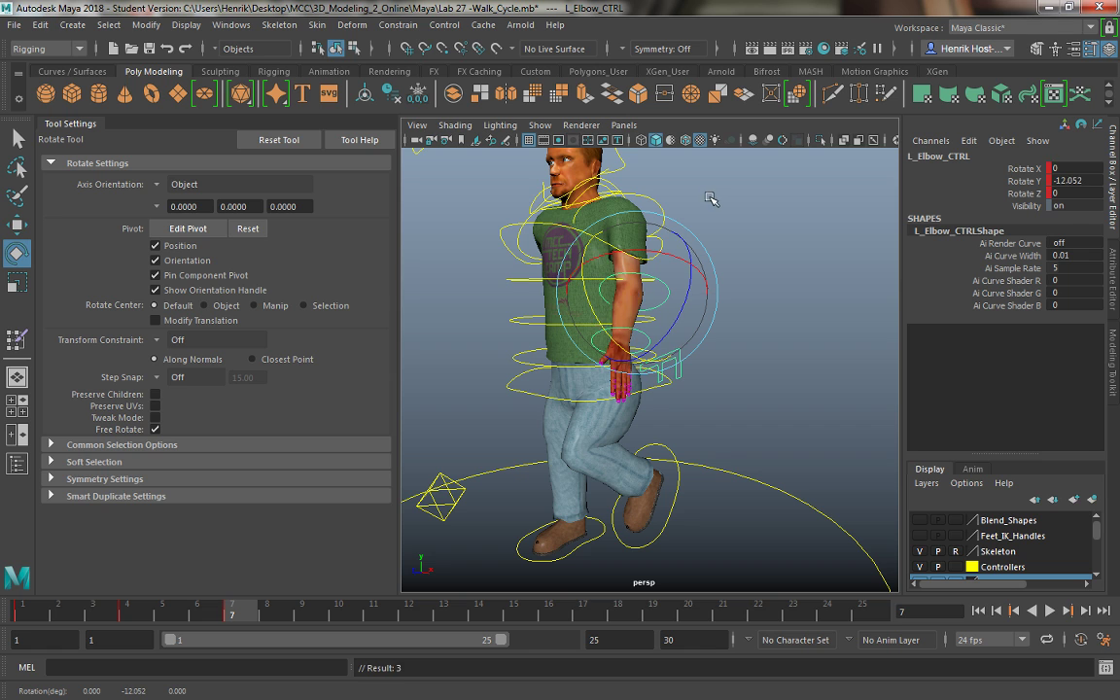
left_click(669, 253)
Step: At frame 7, pose and key the right shoulder control, and rotate the right elbow control to about 6.2 on Y with a key
left_click_drag(668, 253, 621, 255, "alt")
left_click(537, 224)
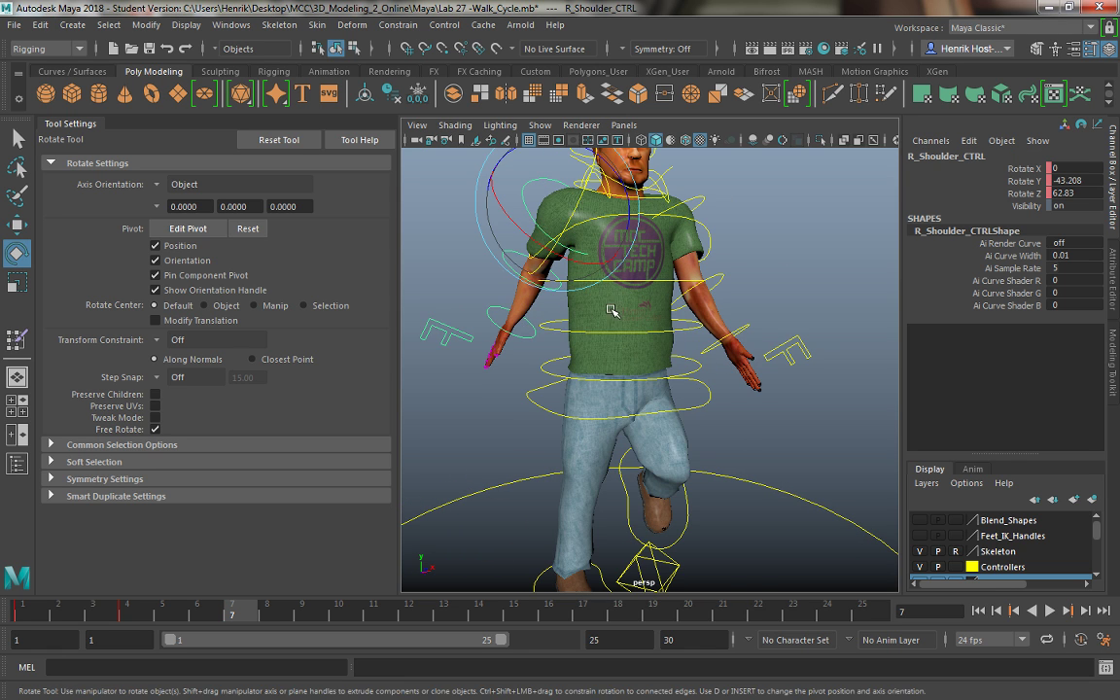
left_click_drag(536, 225, 497, 279, "alt")
key("s")
left_click(587, 308)
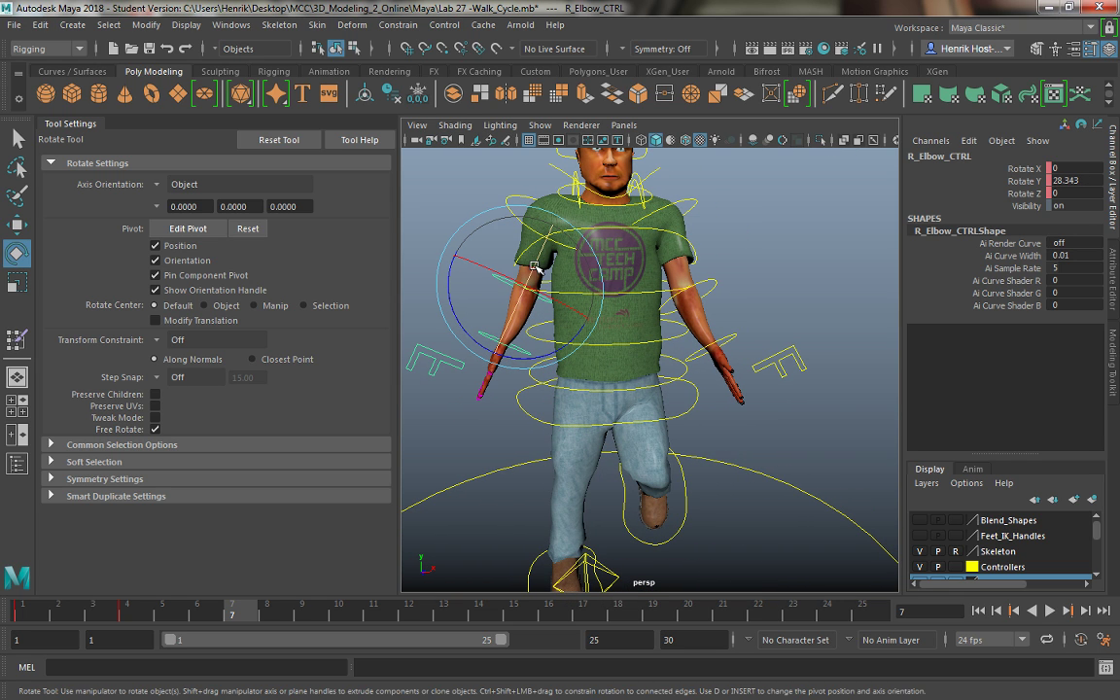
left_click_drag(534, 265, 502, 289)
left_click_drag(629, 289, 669, 292)
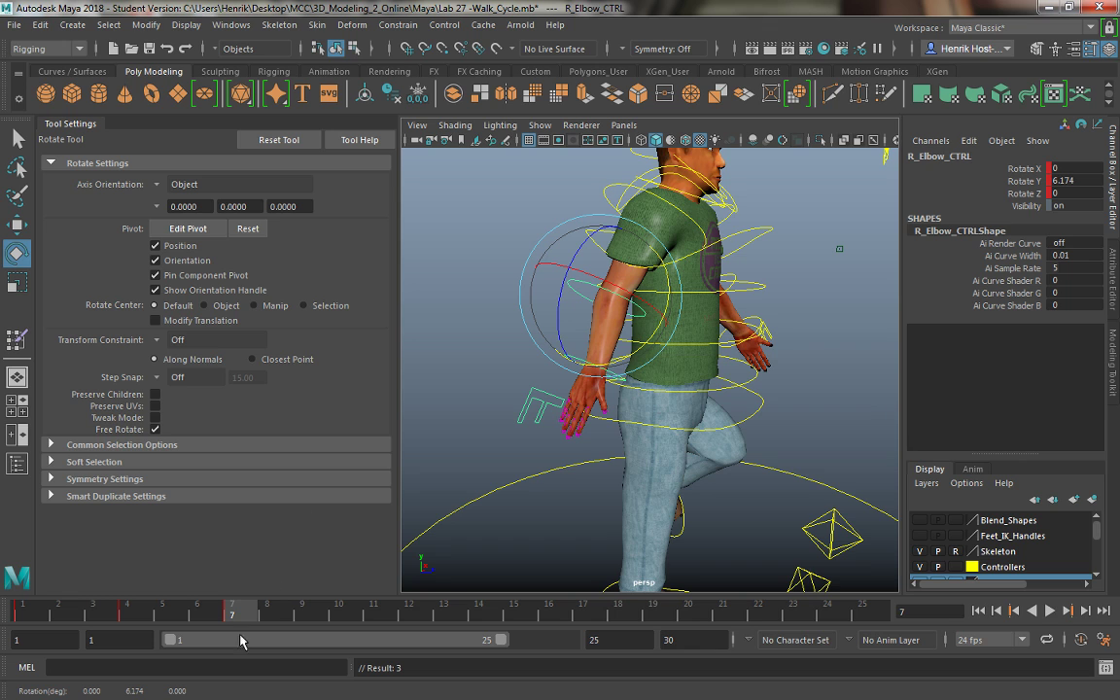
Step: Scrub back to frame 1 and play the walk cycle in an enlarged side view to check the arm swing
left_click_drag(221, 620, 19, 615)
left_click_drag(525, 321, 627, 439, "alt")
key("space")
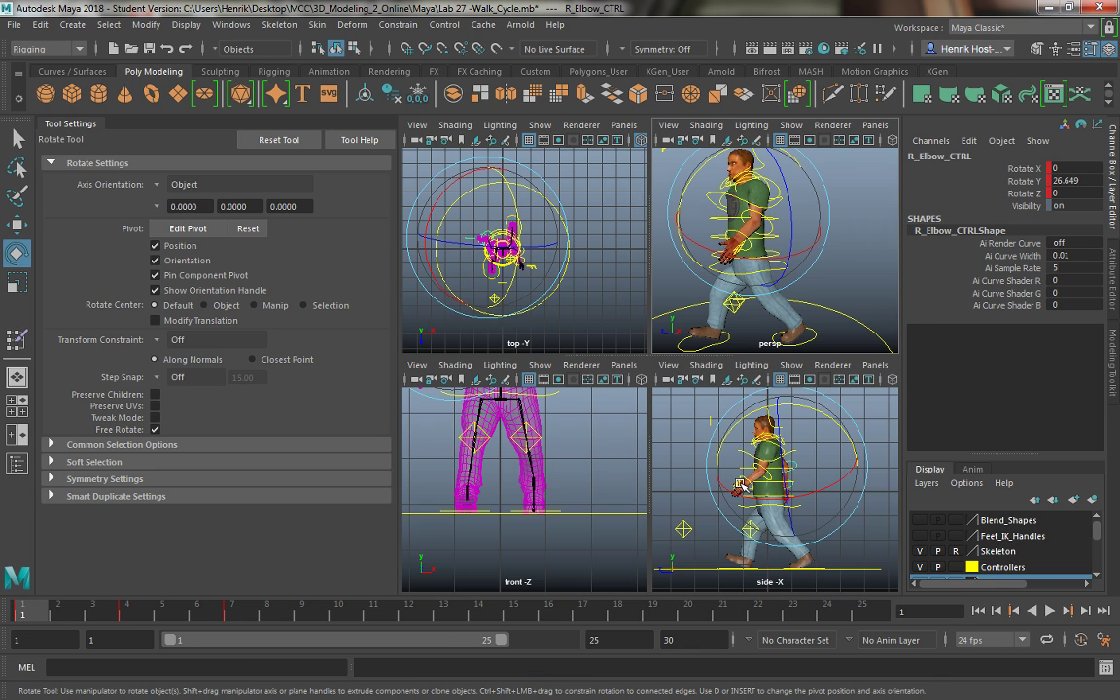
key("space")
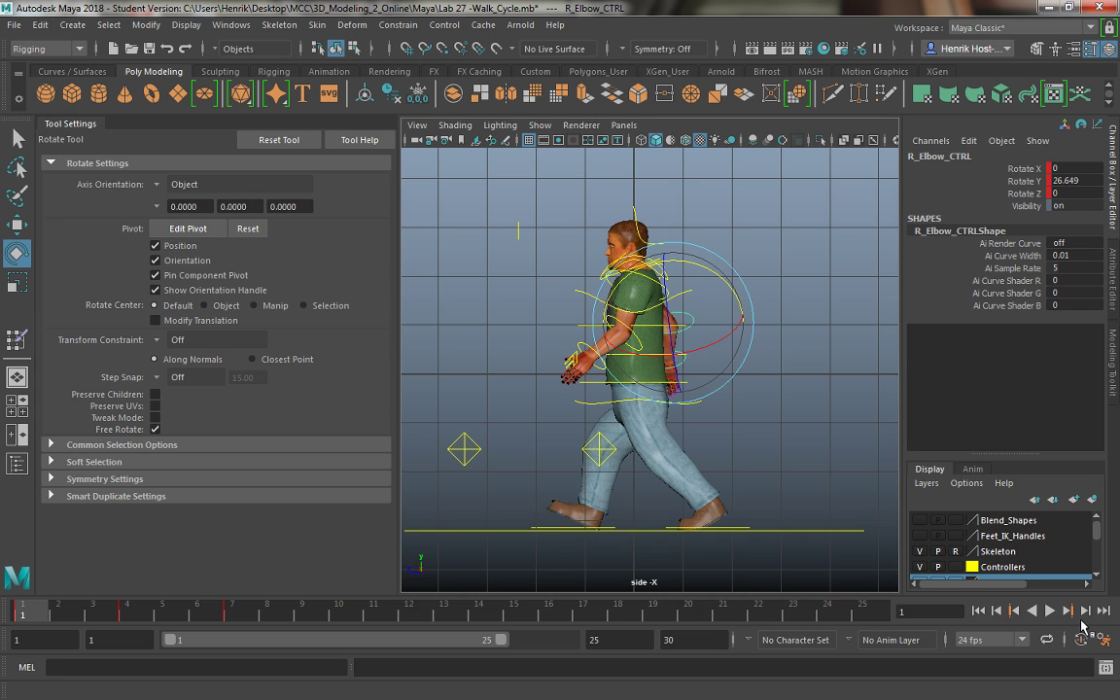
left_click(1049, 612)
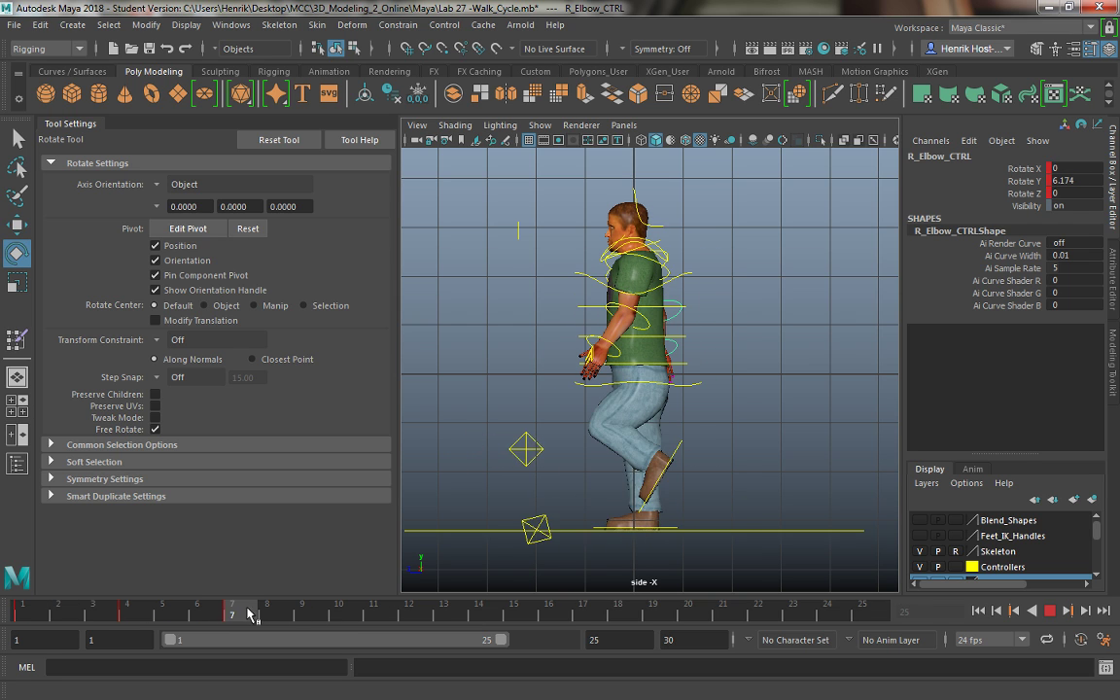
Step: Move to frame 10 and frame the character's upper body in a maximized perspective view with the tool settings collapsed
left_click(340, 610)
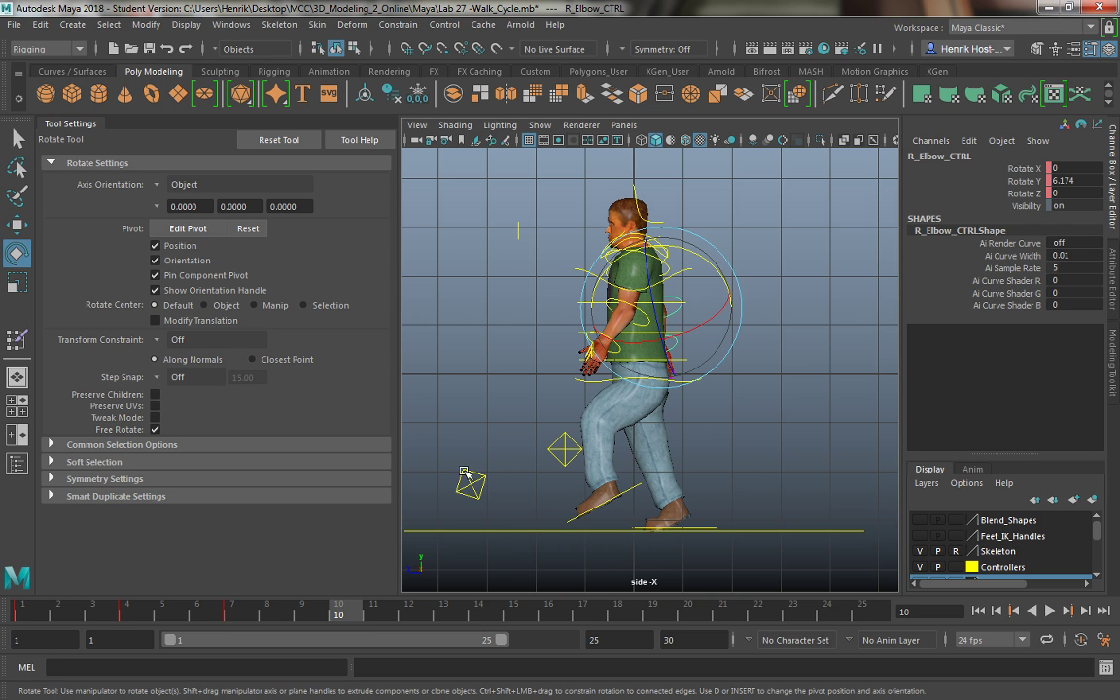
key("space")
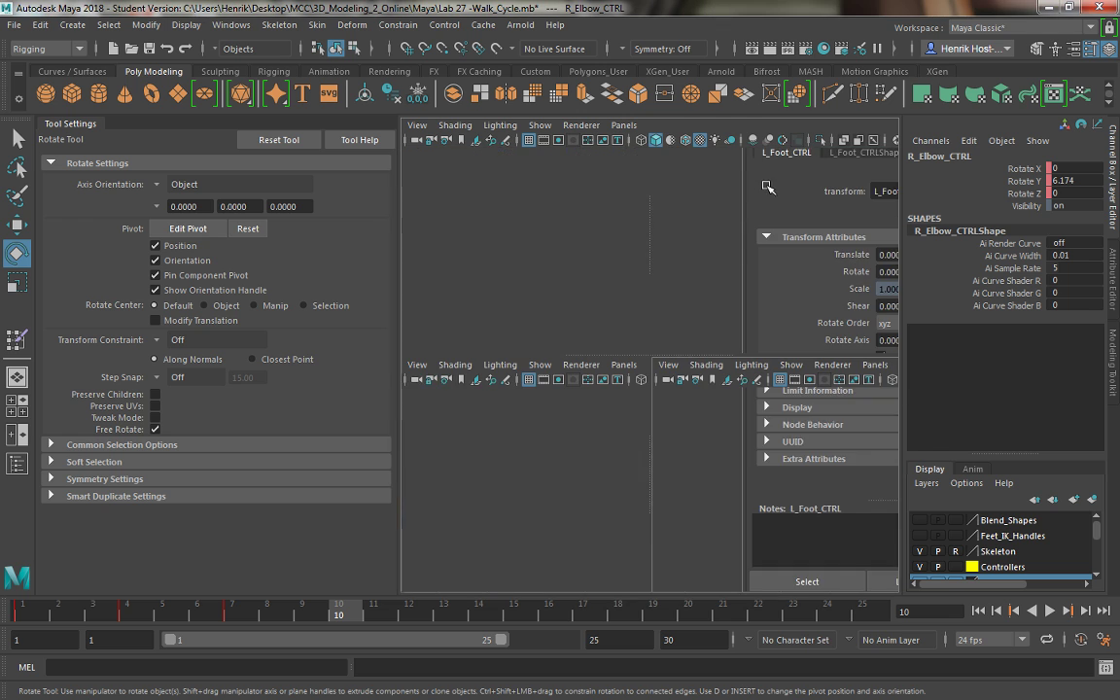
key("space")
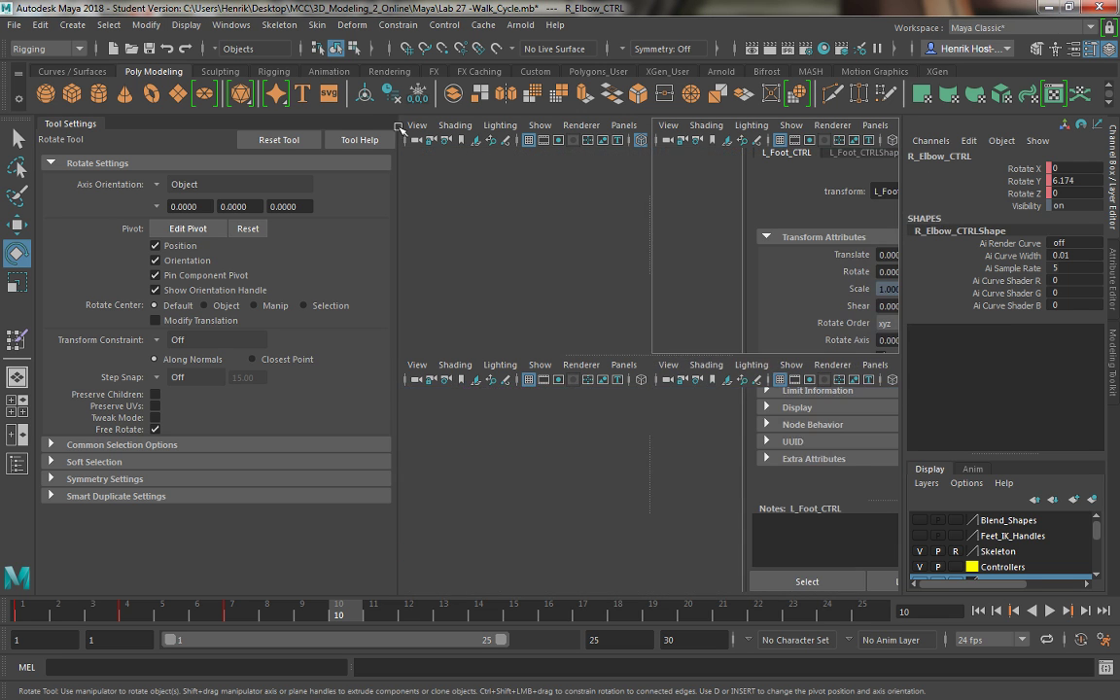
left_click(81, 129)
left_click(107, 124)
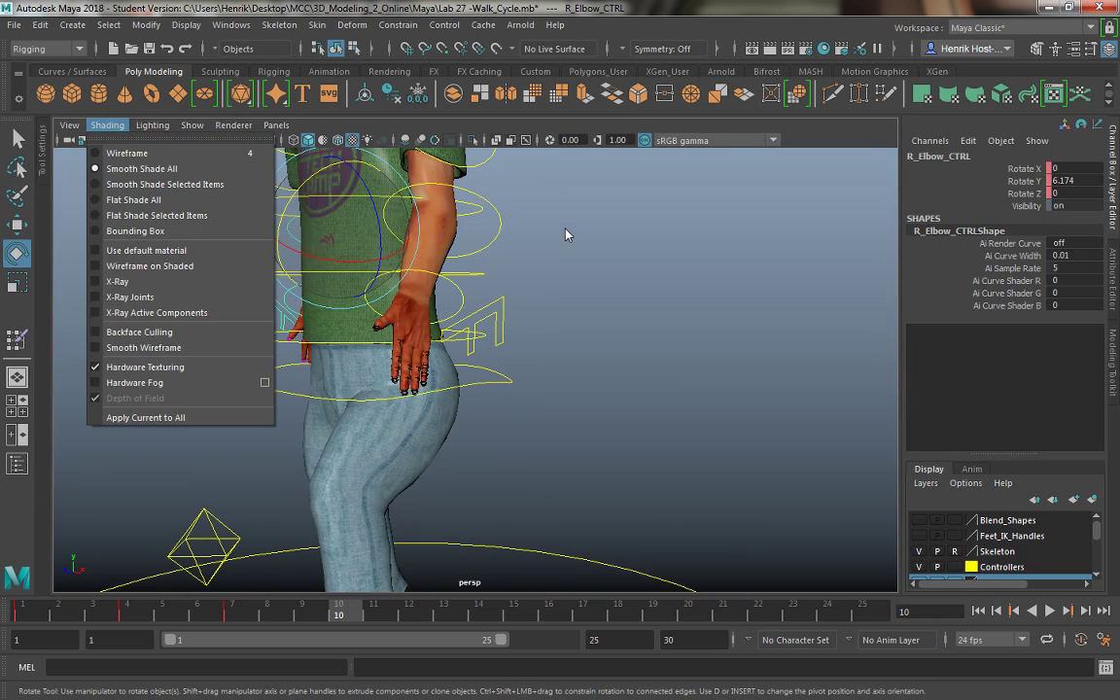
left_click(561, 207)
left_click_drag(561, 207, 512, 338, "alt")
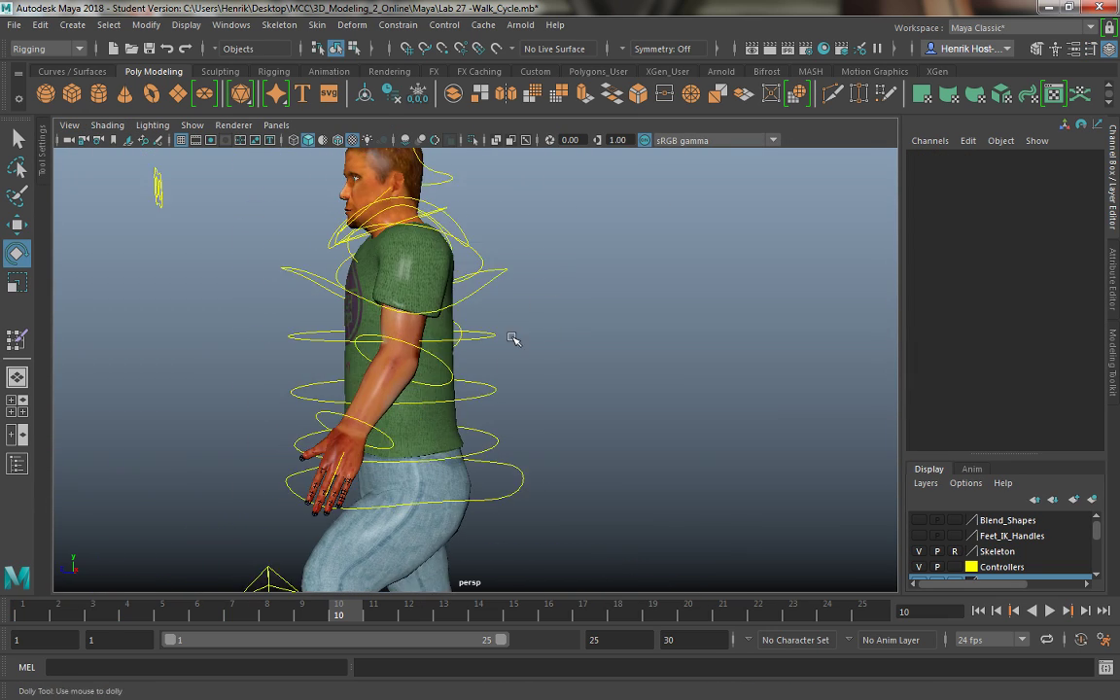
right_click_drag(512, 337, 575, 301, "alt")
left_click_drag(575, 301, 493, 224, "alt")
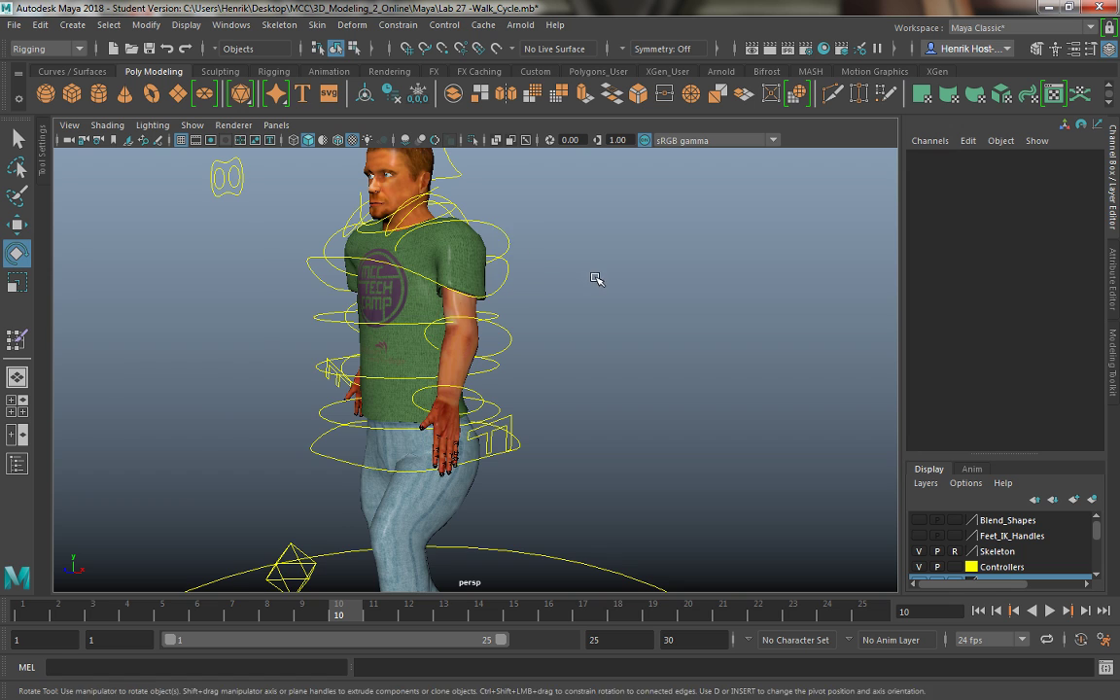
Step: At frame 10, swing the left arm behind the body and rotate the left elbow control to about -7.8 on Y, keying the pose
left_click(510, 264)
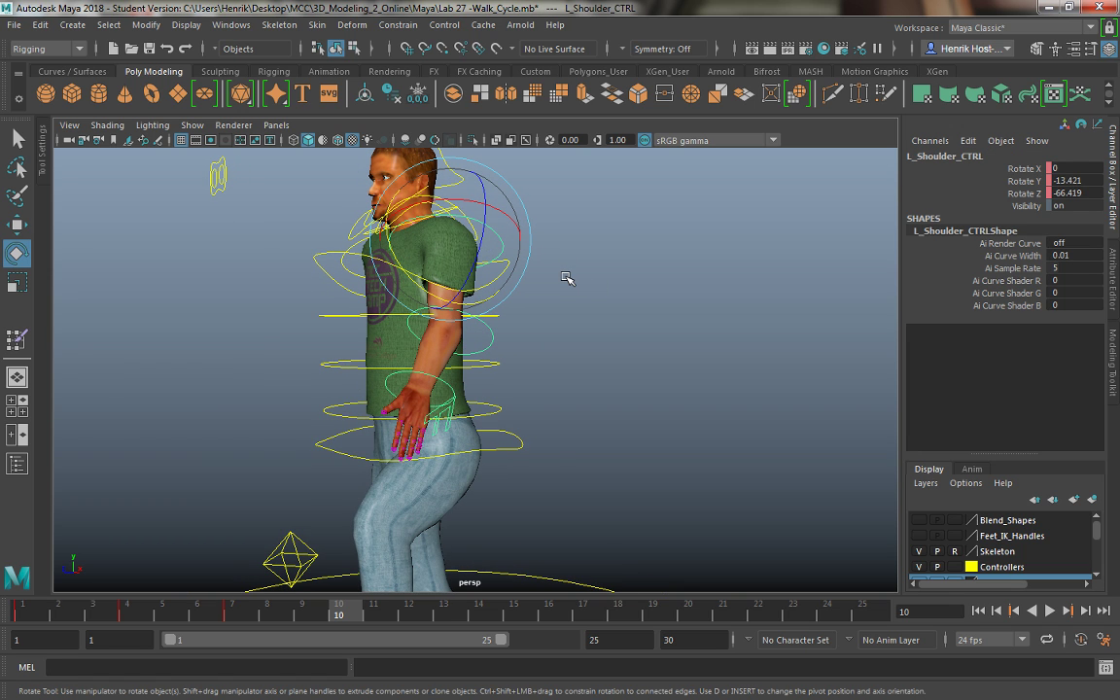
left_click_drag(573, 369, 564, 327, "alt")
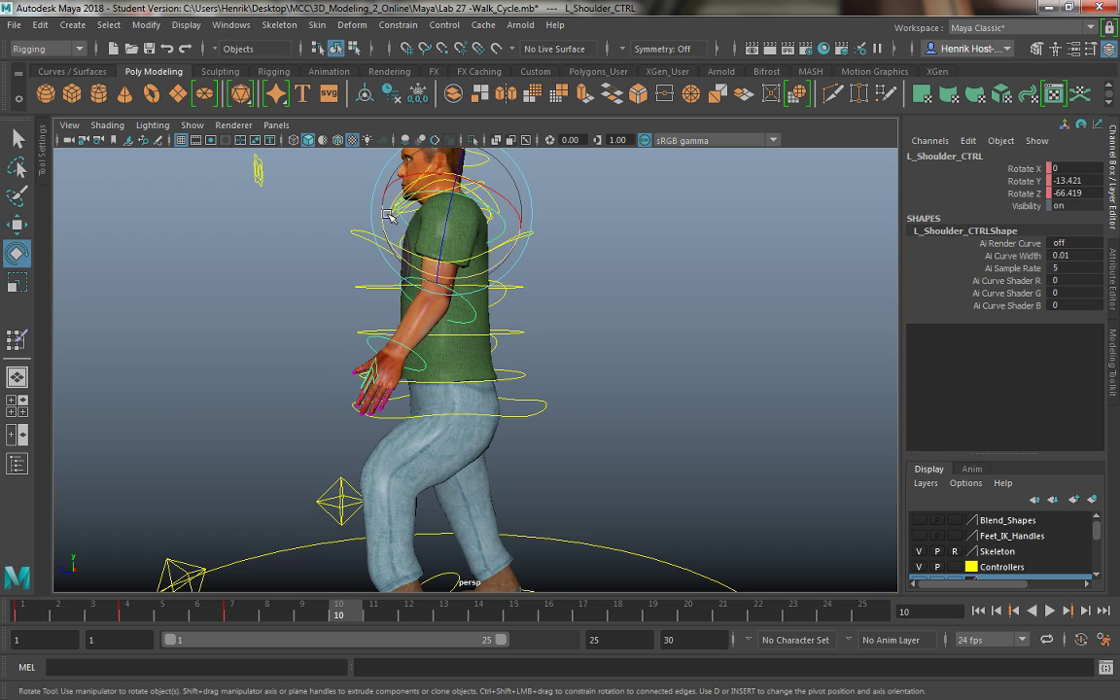
left_click_drag(384, 231, 420, 270)
left_click_drag(592, 306, 550, 270, "alt")
left_click(546, 270)
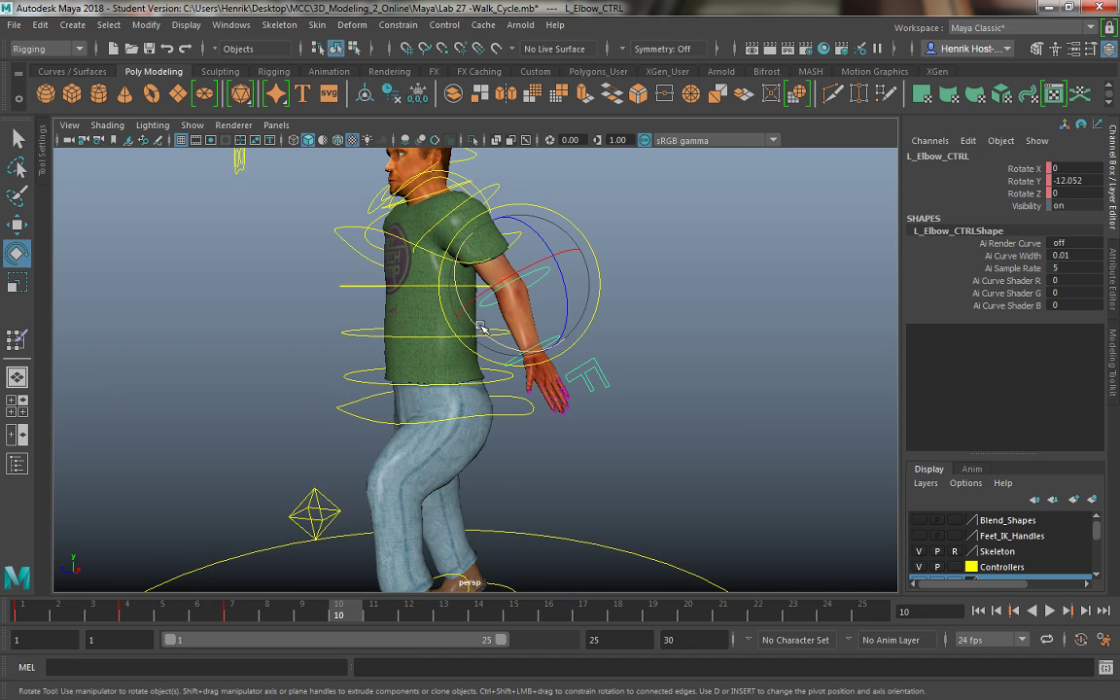
left_click_drag(481, 327, 380, 273)
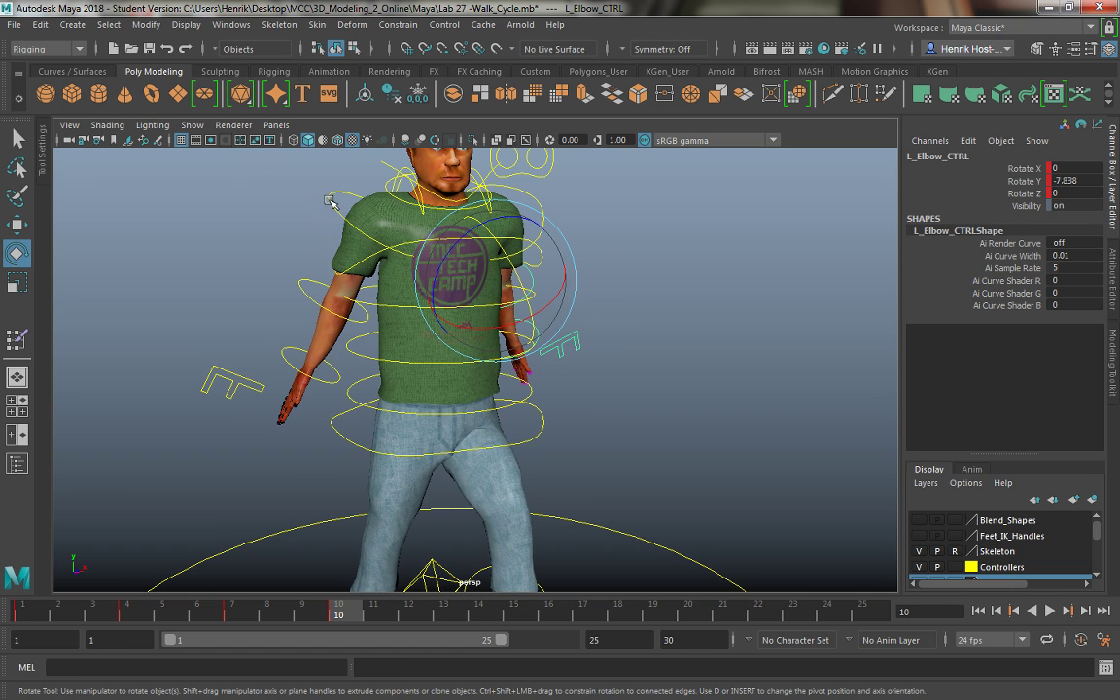
Step: At frame 10, swing the right arm forward and rotate the right elbow control to about 24.9 on Y, keying the pose
left_click(335, 240)
left_click_drag(352, 202, 487, 285)
left_click(388, 315)
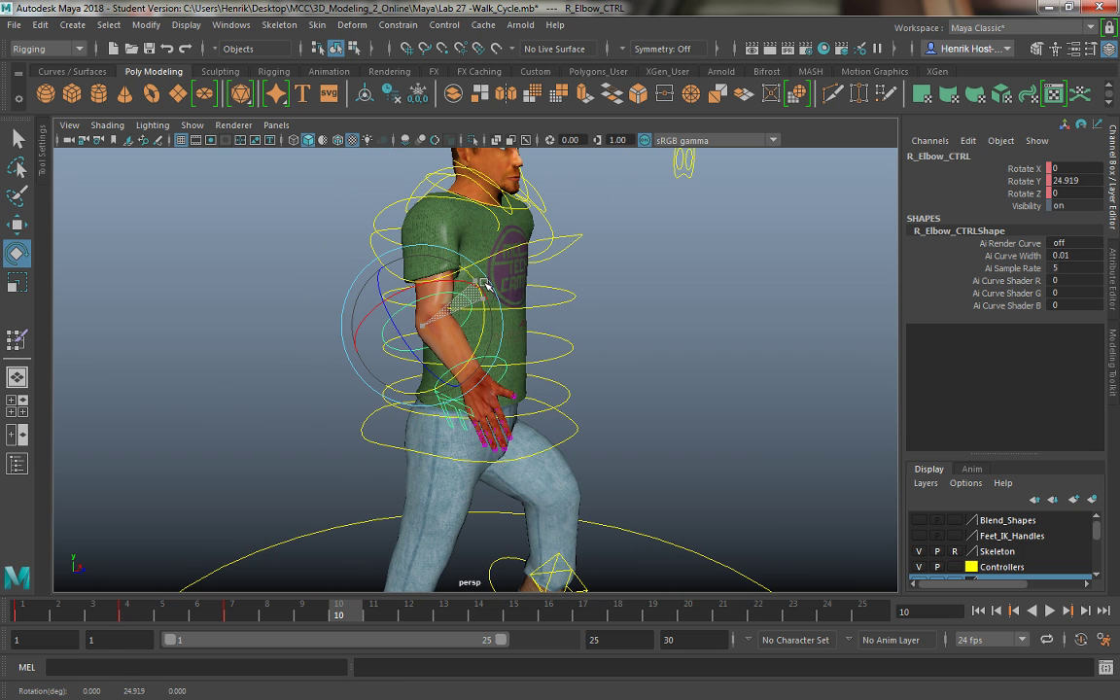
left_click_drag(604, 328, 374, 571, "alt")
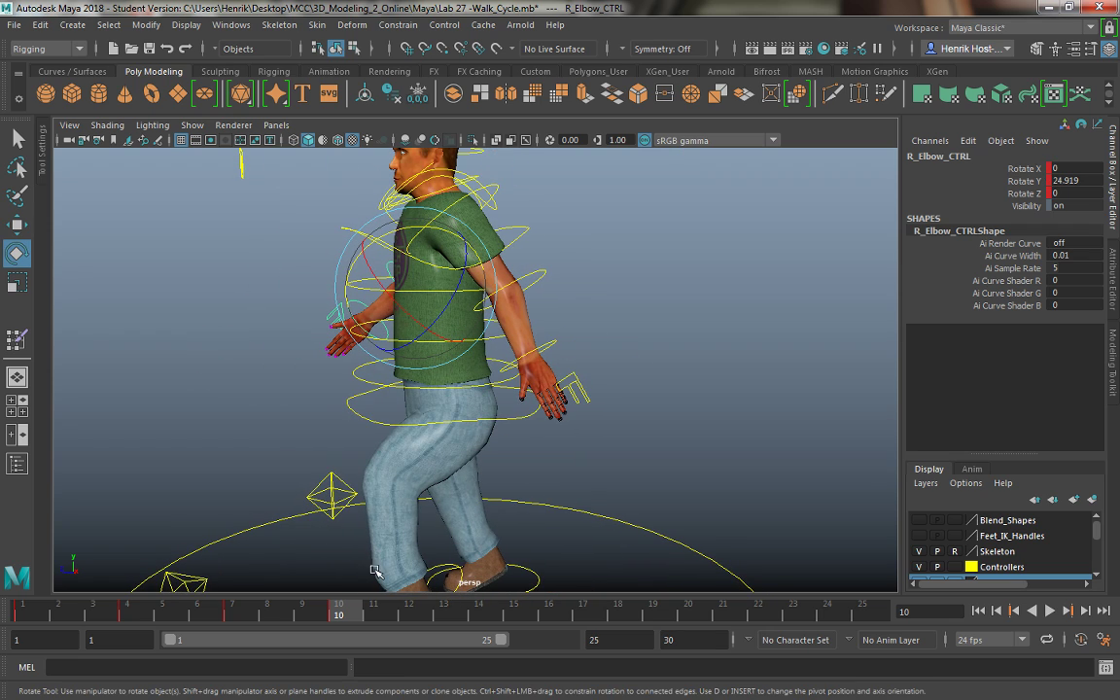
Step: At frame 13, rotate the right shoulder control to about 24.3 and the right elbow control to about 29.1 on Y
left_click_drag(341, 616, 444, 612)
left_click_drag(418, 423, 352, 199, "alt")
left_click(327, 224)
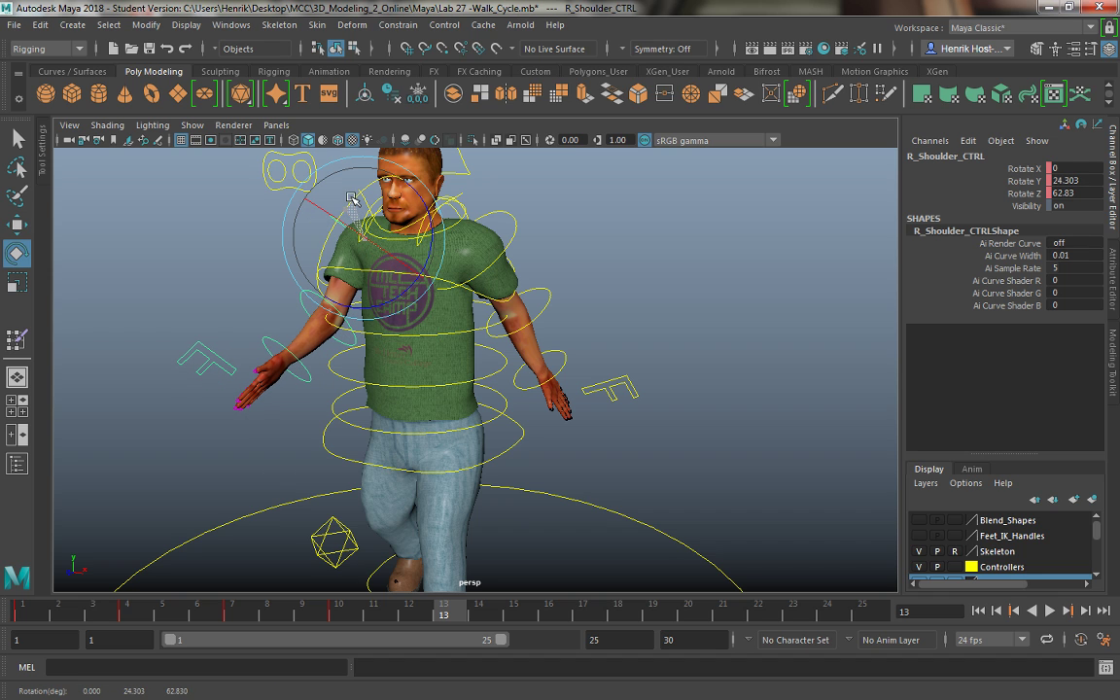
left_click(307, 294)
left_click(307, 295)
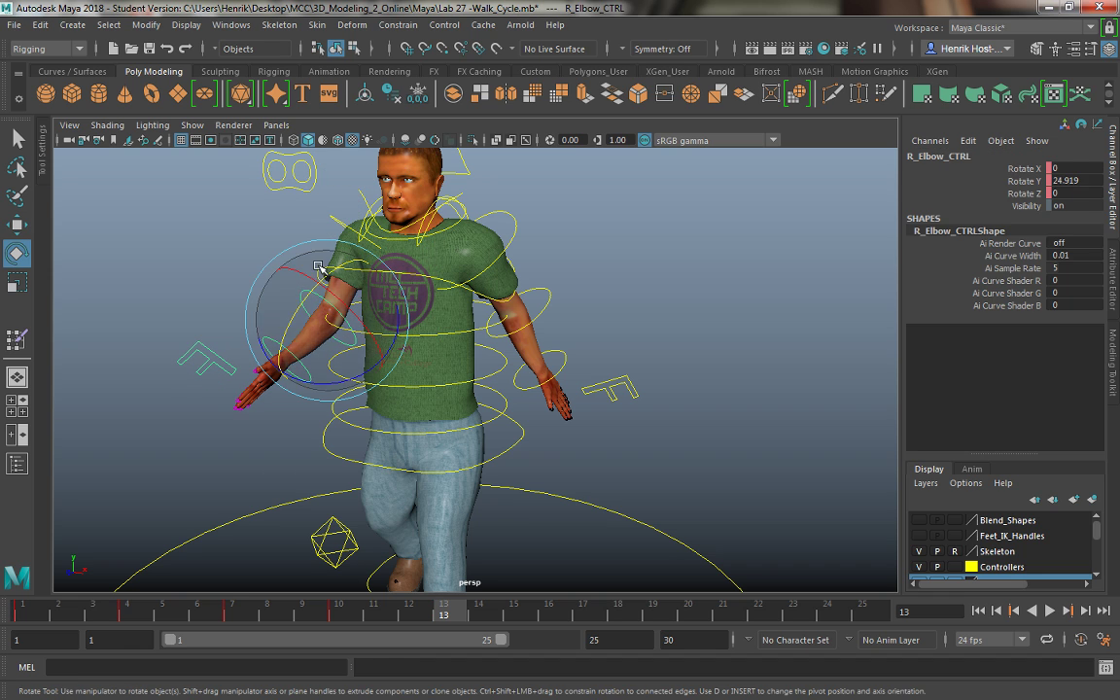
left_click_drag(330, 271, 321, 290)
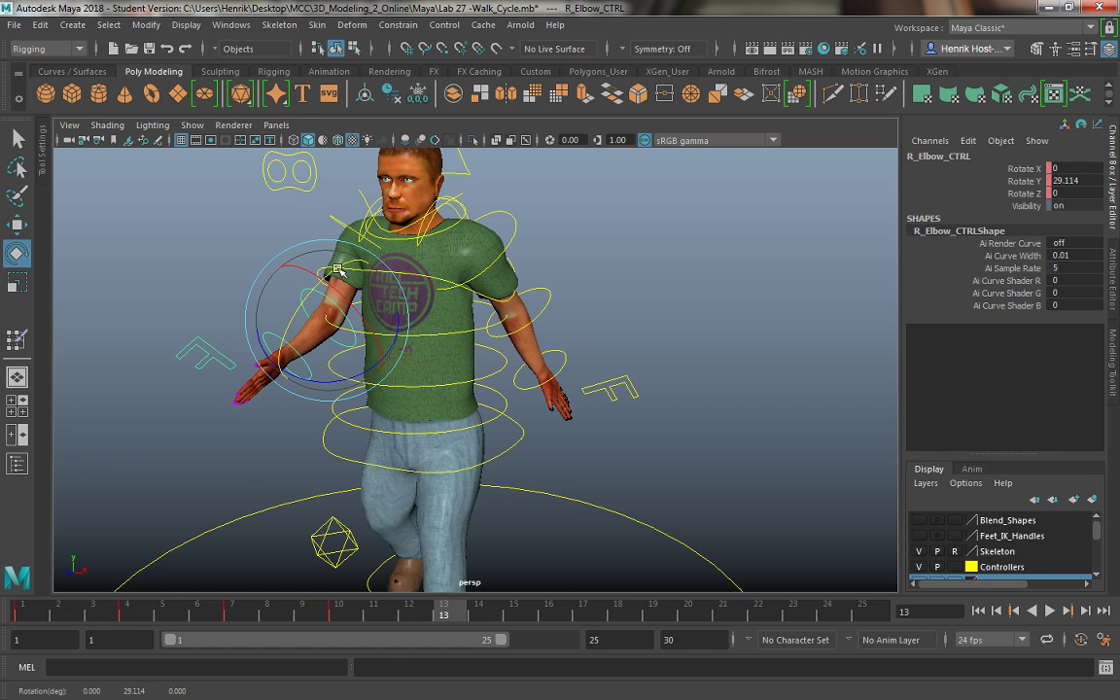
Step: At frame 13, rotate the left shoulder control to about 37.8 and the left elbow control to about -14.8 on Y, keying the pose
left_click(518, 244)
left_click_drag(450, 243, 448, 250)
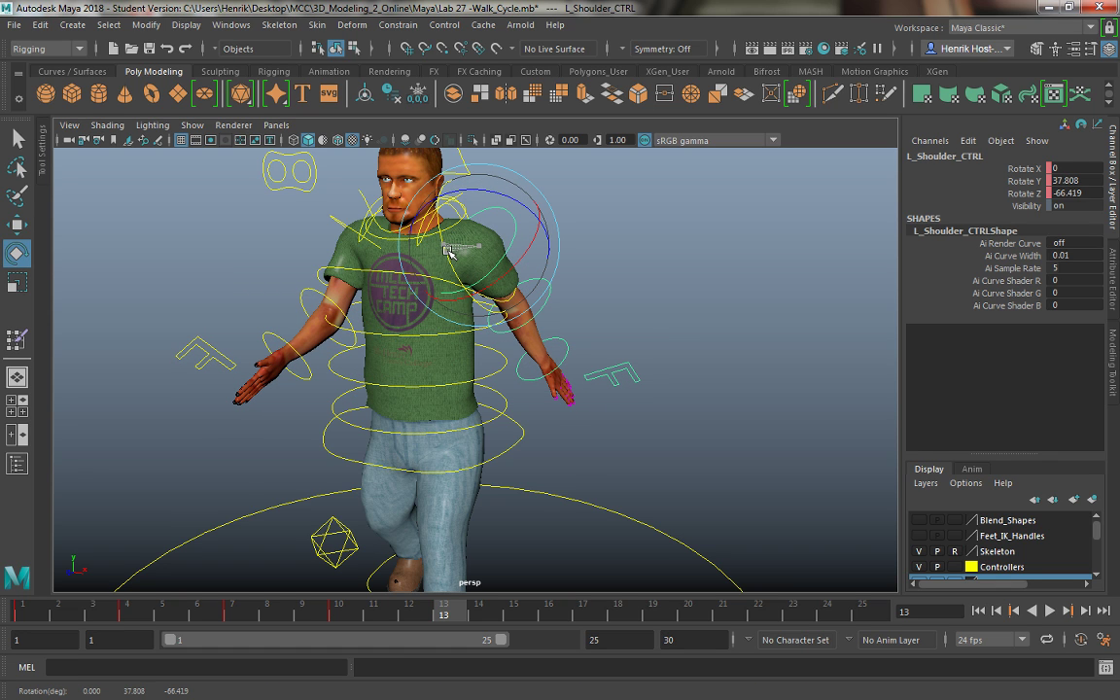
left_click(552, 289)
left_click(547, 306)
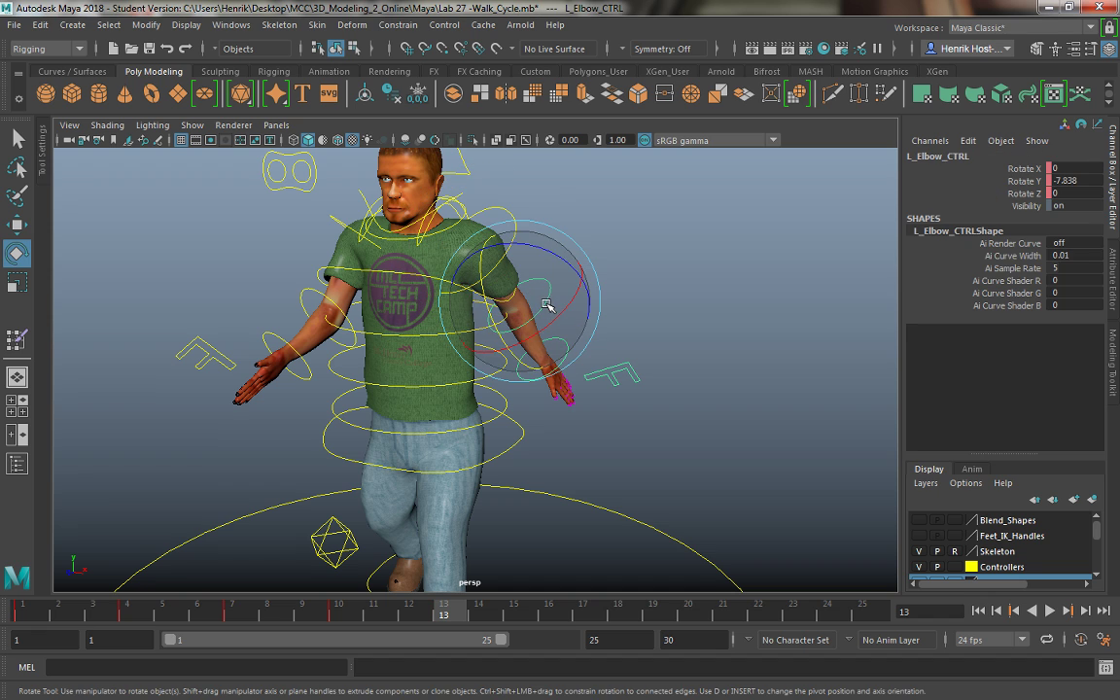
left_click_drag(545, 309, 496, 321)
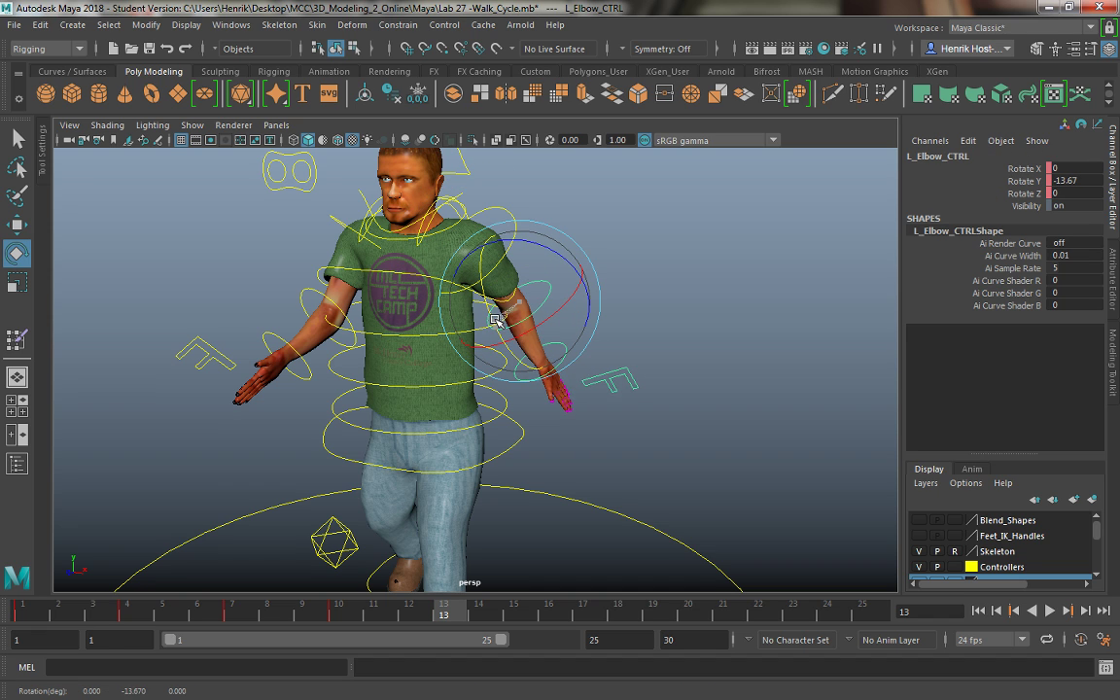
left_click_drag(562, 410, 429, 481, "alt")
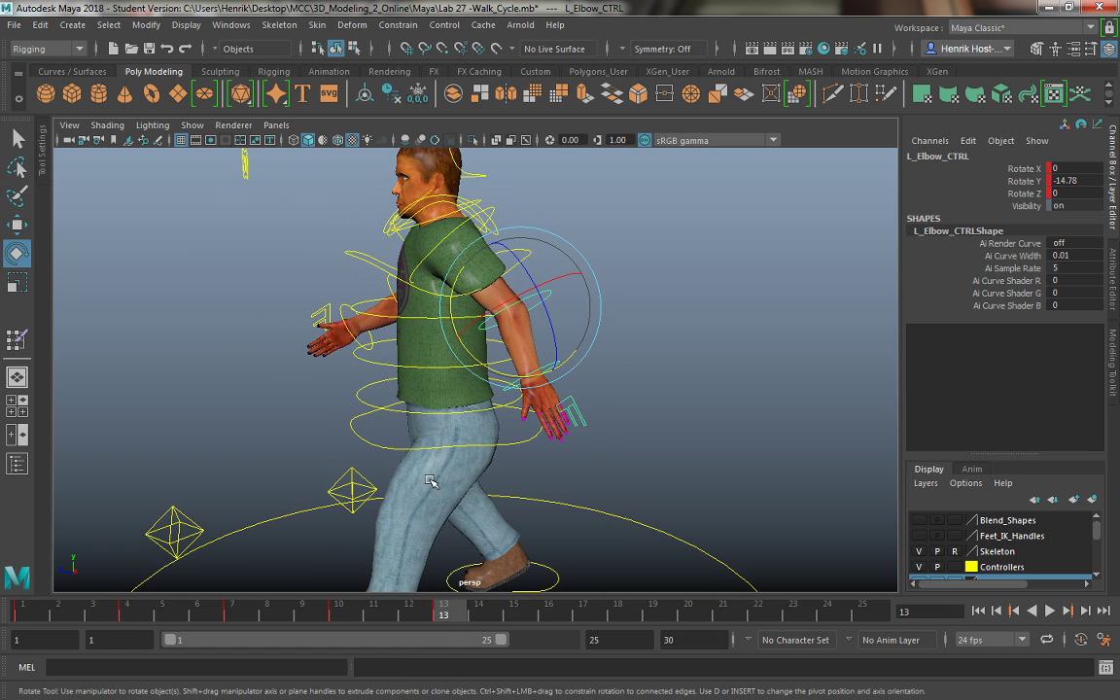
Step: Play back the arm animation and return to frame 13 to check the pose
key("alt+v")
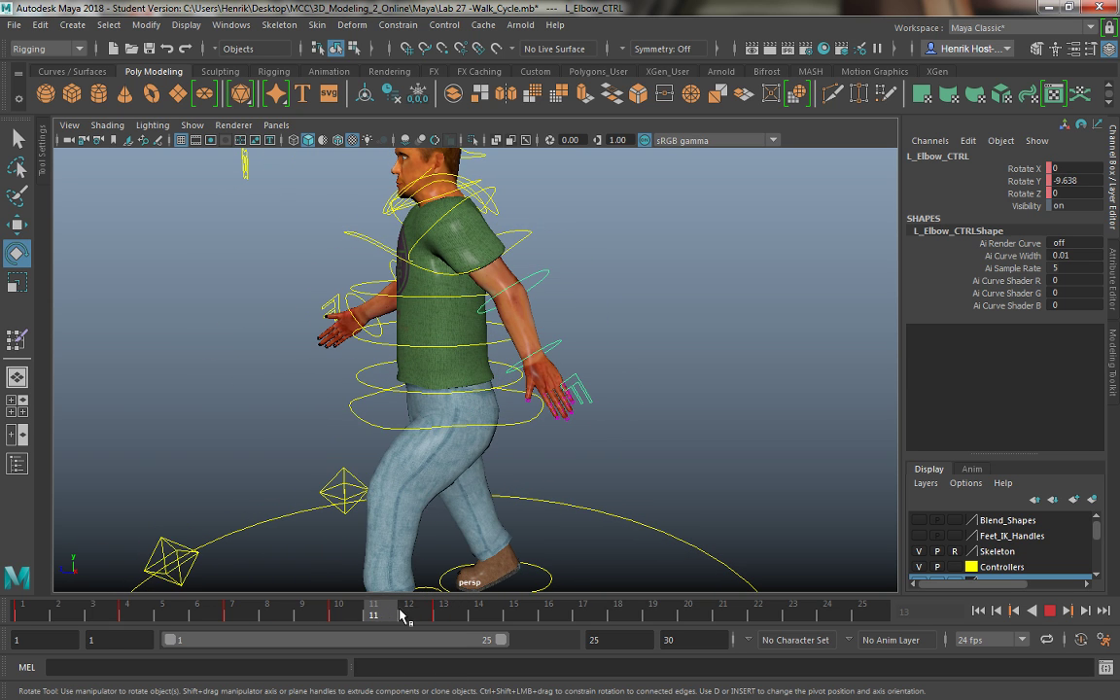
mouse_move(436, 615)
left_mouse_down()
mouse_move(474, 614)
mouse_move(450, 615)
left_mouse_up()
left_click_drag(497, 199, 505, 203, "alt")
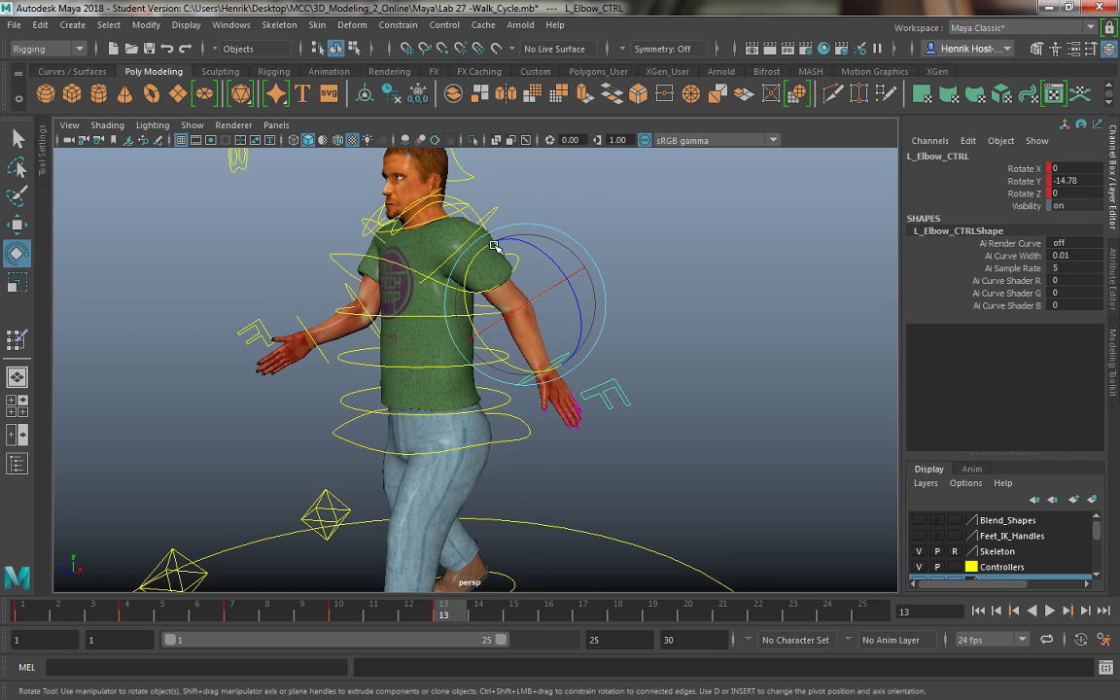
Step: At frame 16, rotate the left shoulder control to about 47.3 and the left elbow control to about -11 on Y, keying the pose
left_click(494, 245)
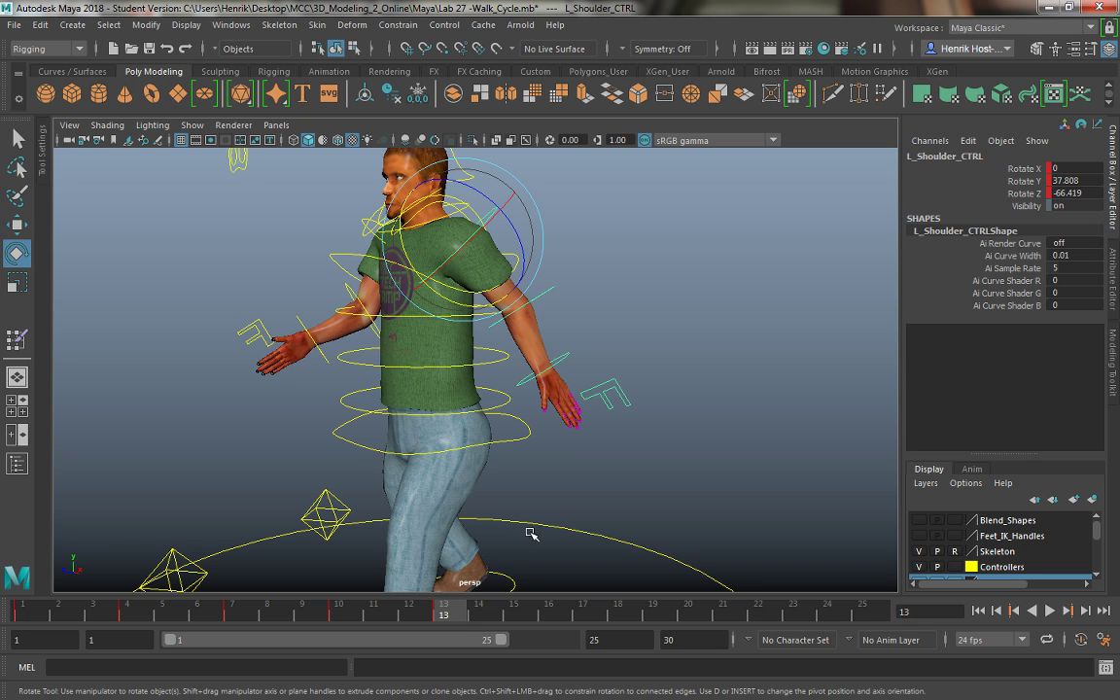
left_click_drag(455, 619, 548, 614)
left_click_drag(428, 233, 480, 241, "alt")
left_click_drag(399, 244, 443, 289)
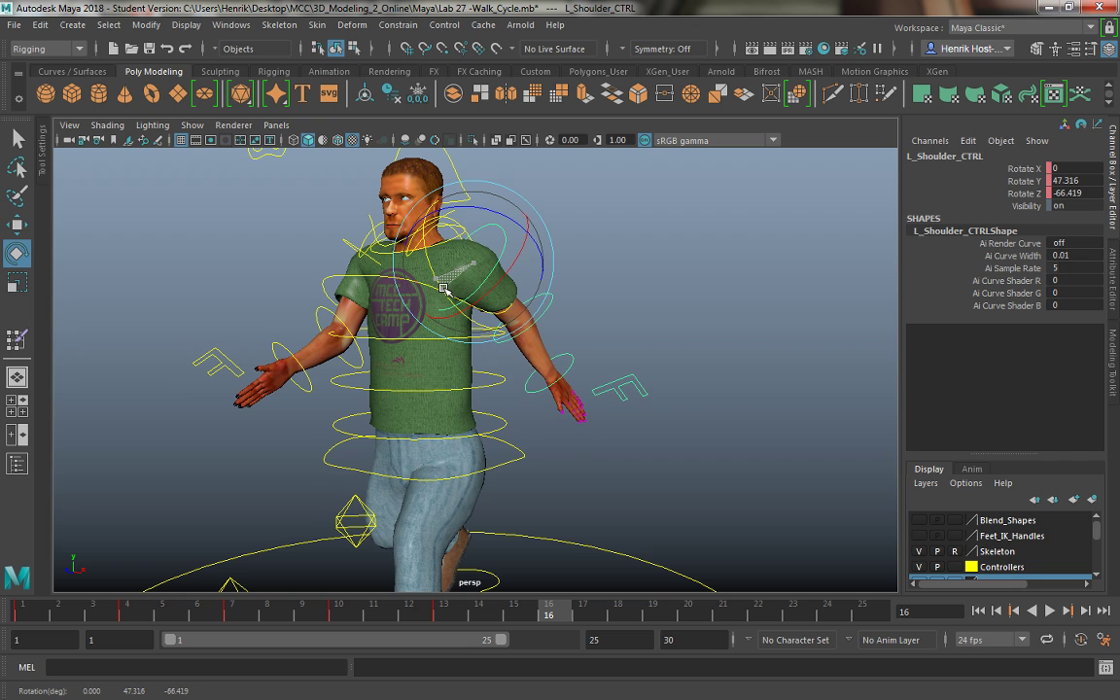
left_click(552, 301)
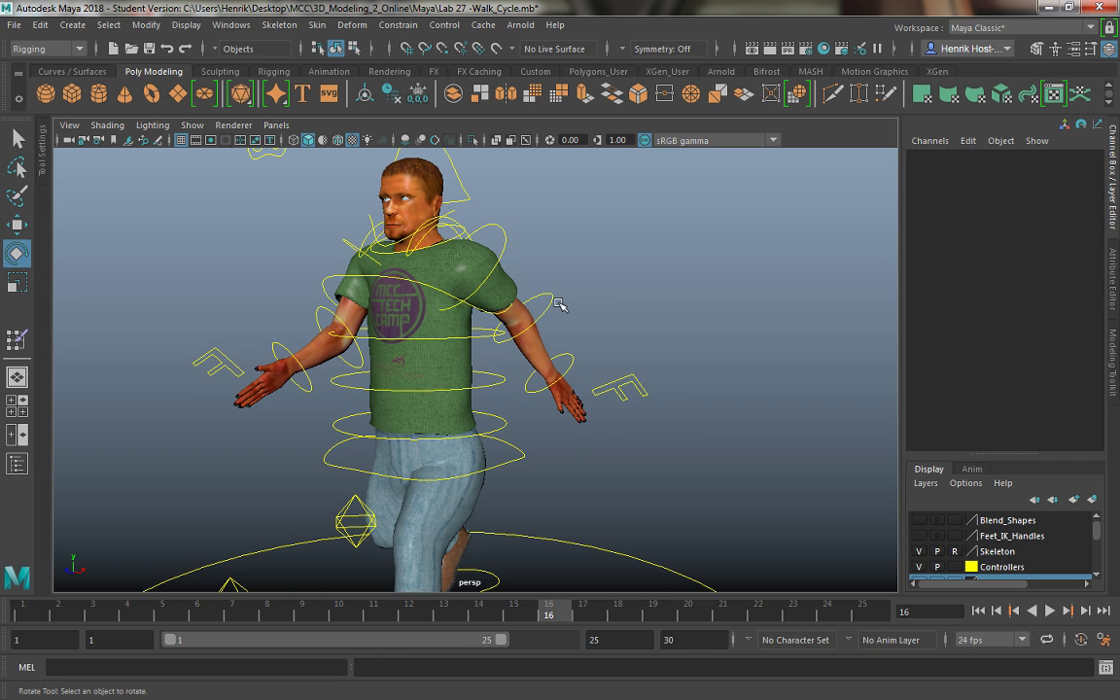
left_click(502, 334)
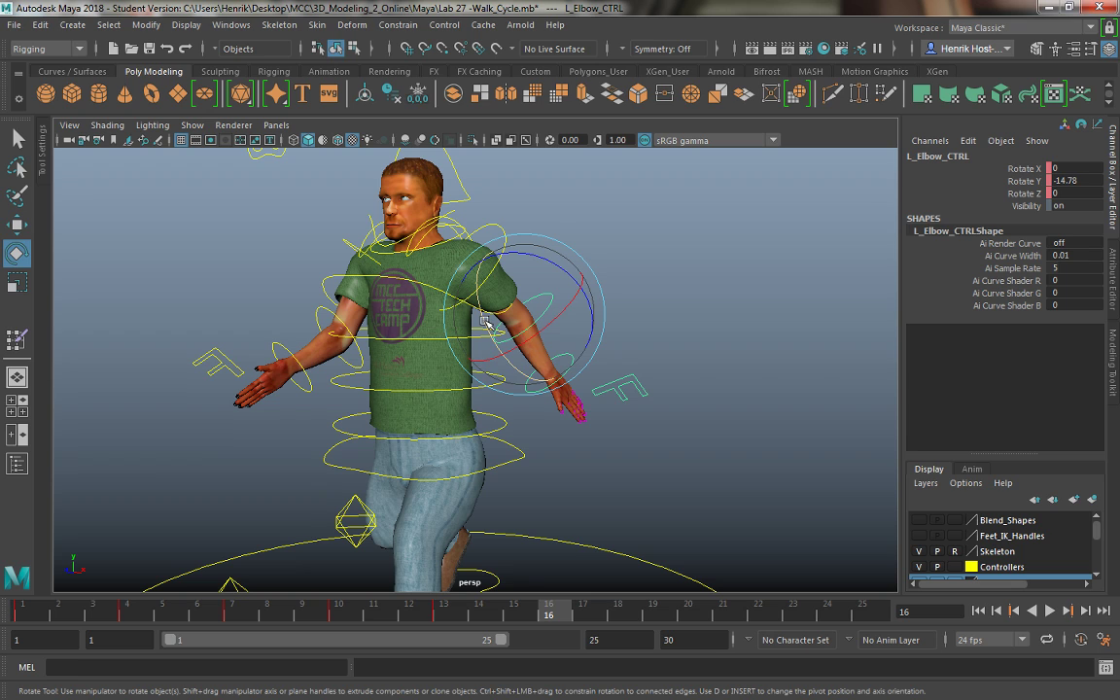
left_click_drag(483, 319, 489, 326)
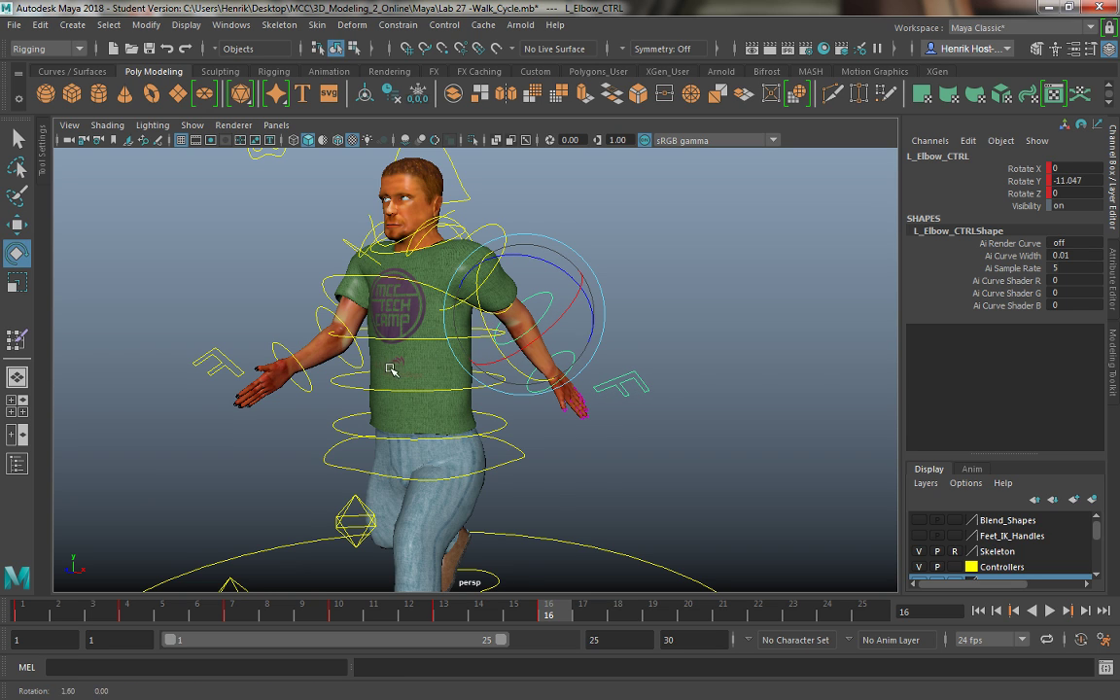
mouse_move(389, 369)
left_mouse_down("alt")
mouse_move(320, 372)
mouse_move(389, 367)
left_mouse_up("alt")
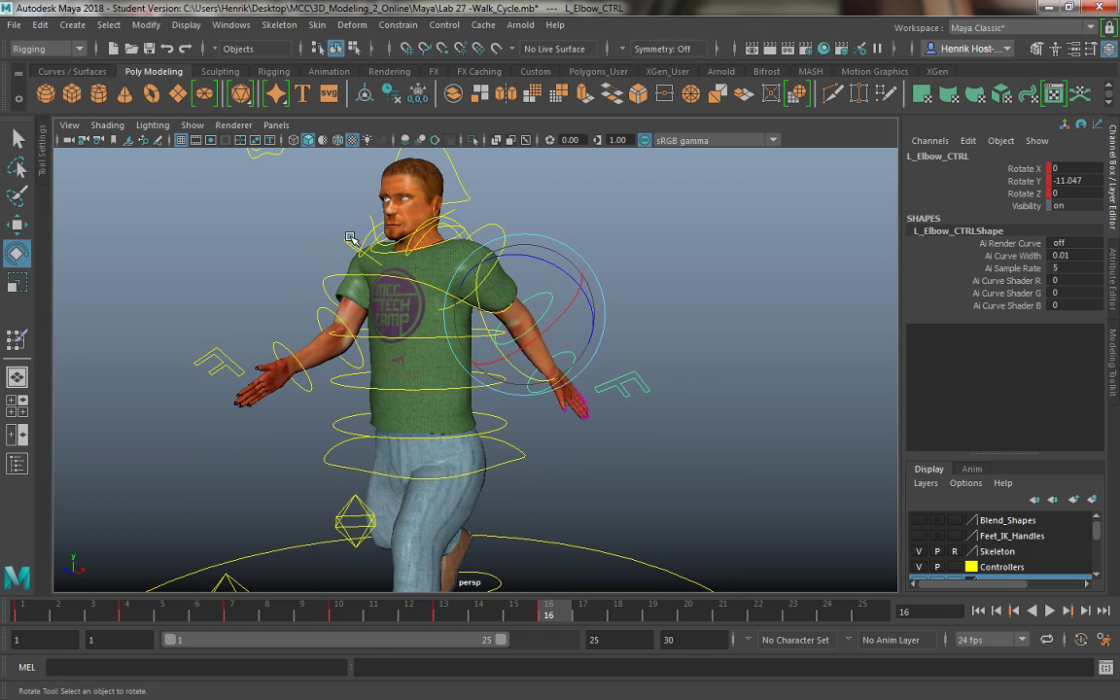
Step: At frame 16, rotate the right shoulder control to about 35.1 on Y and adjust the right elbow control's Y rotation, keying the pose
left_click(311, 216)
left_click(335, 283)
left_click_drag(354, 219, 365, 210)
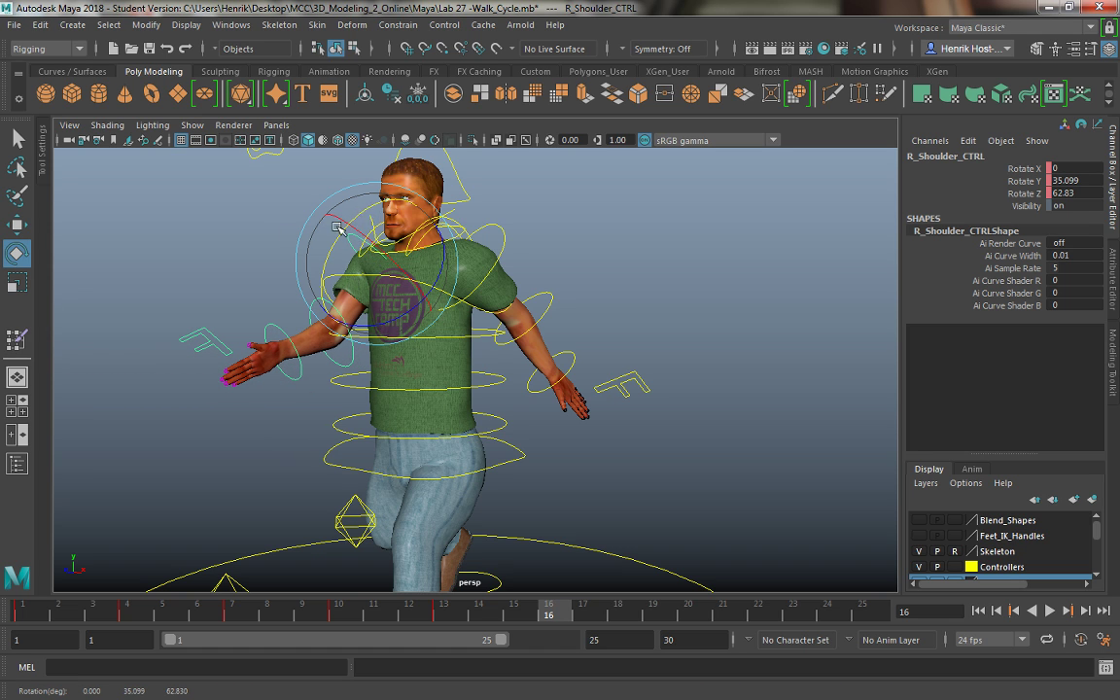
left_click(309, 280)
left_click(295, 269)
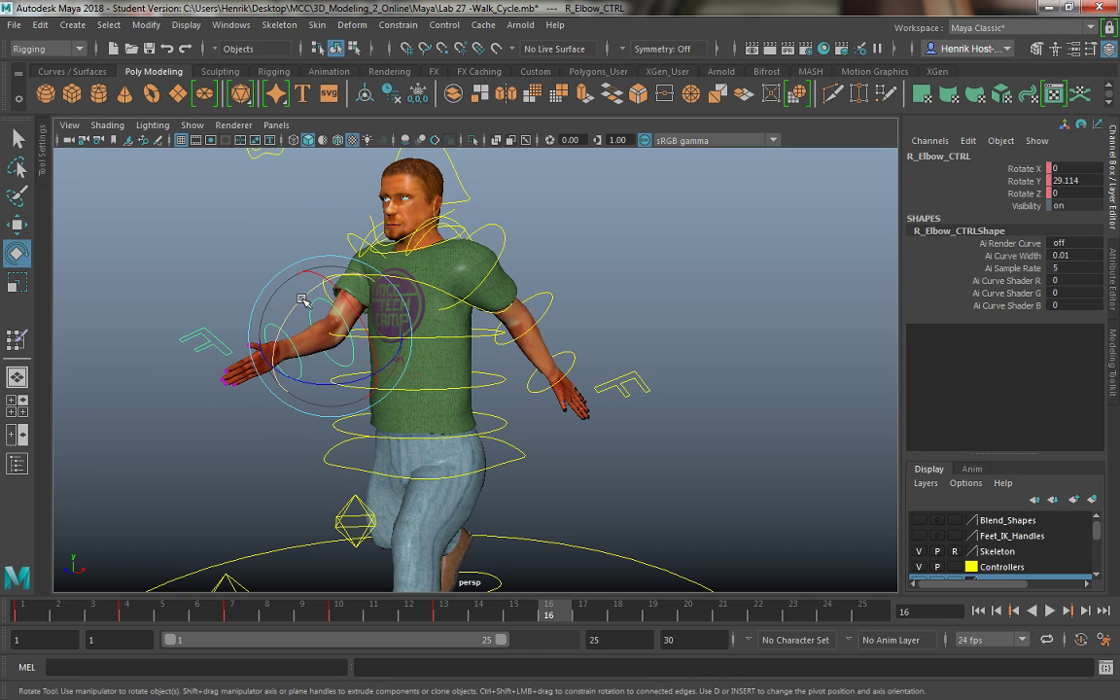
left_click_drag(303, 299, 364, 308)
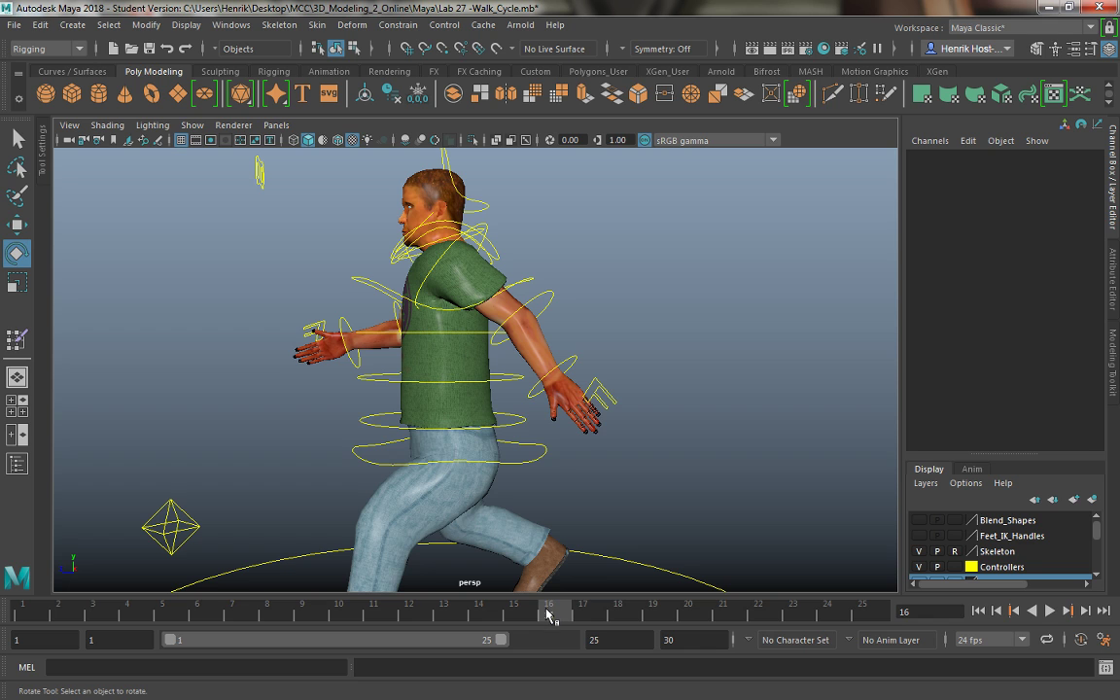
Step: At frame 19, rotate the left shoulder control to about 16.4 and the left elbow control to about -8.4 on Y
left_click_drag(580, 614, 653, 612)
left_click_drag(527, 425, 515, 275, "alt")
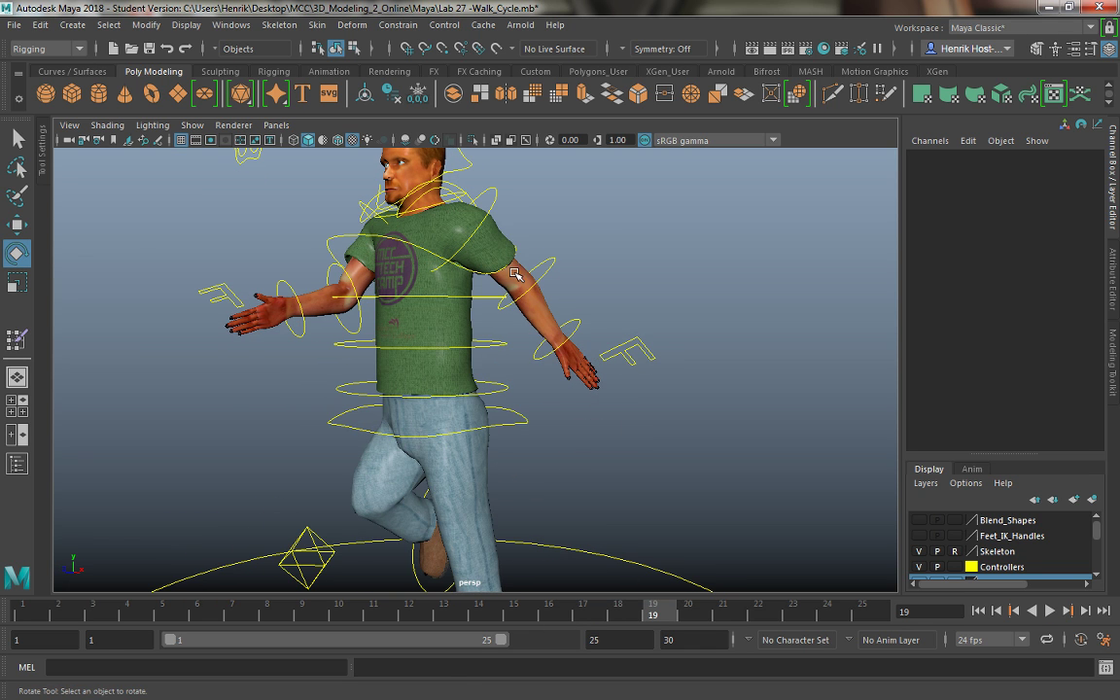
left_click(497, 202)
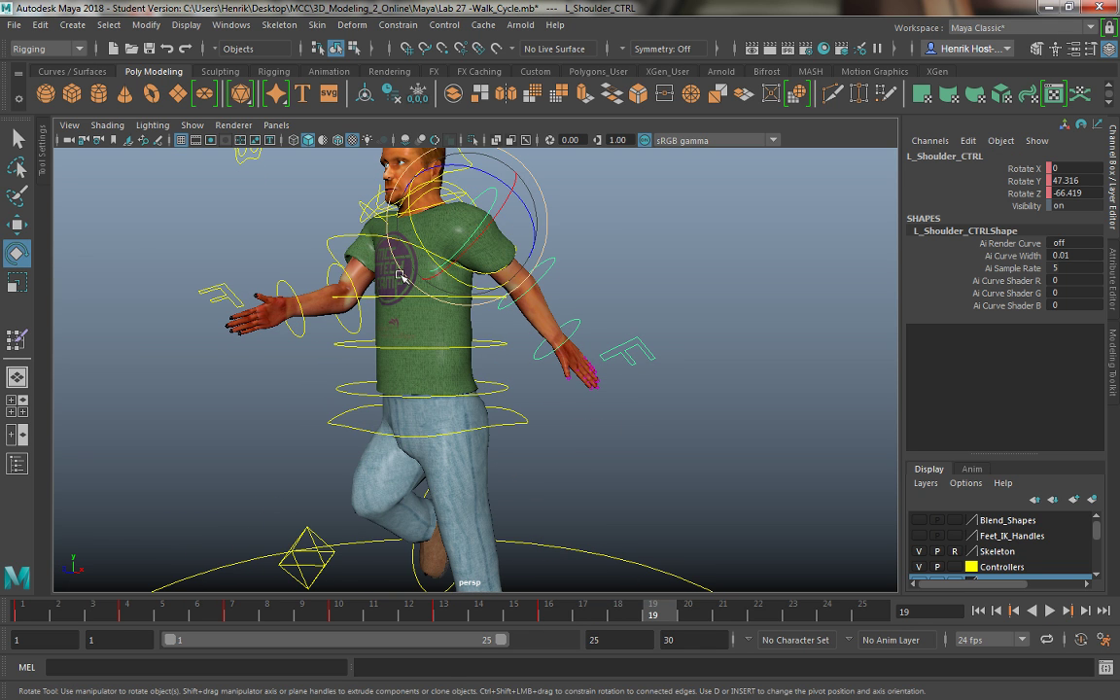
left_click_drag(363, 252, 469, 281, "alt")
left_click_drag(391, 189, 447, 194)
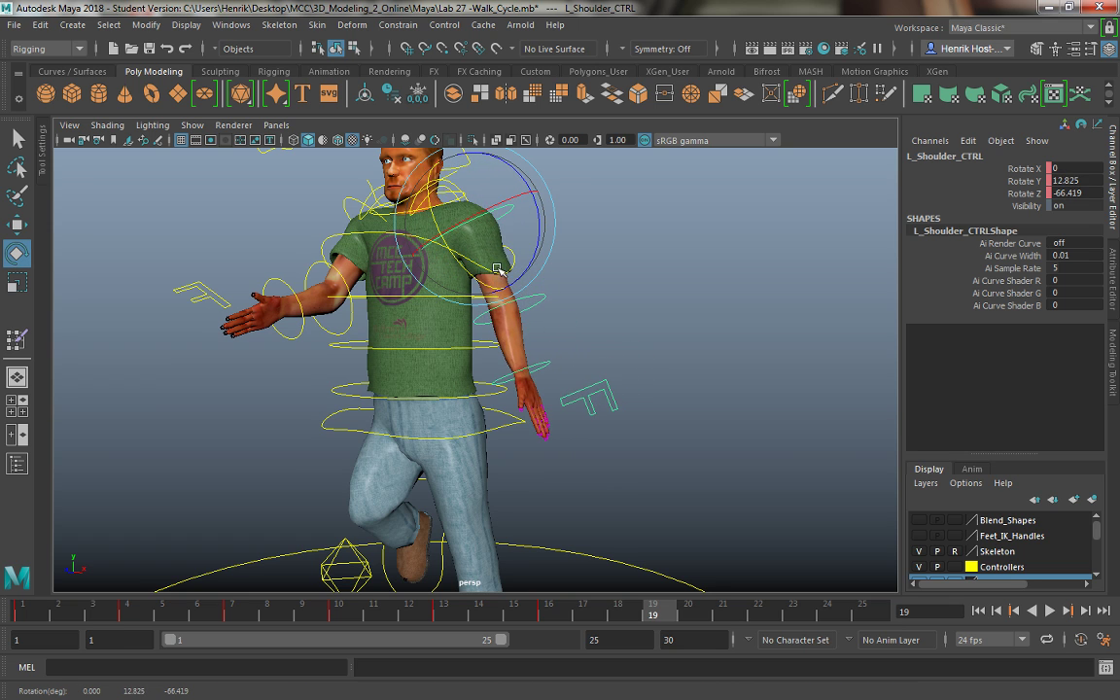
left_click_drag(449, 243, 420, 277, "alt")
left_click_drag(386, 220, 388, 216)
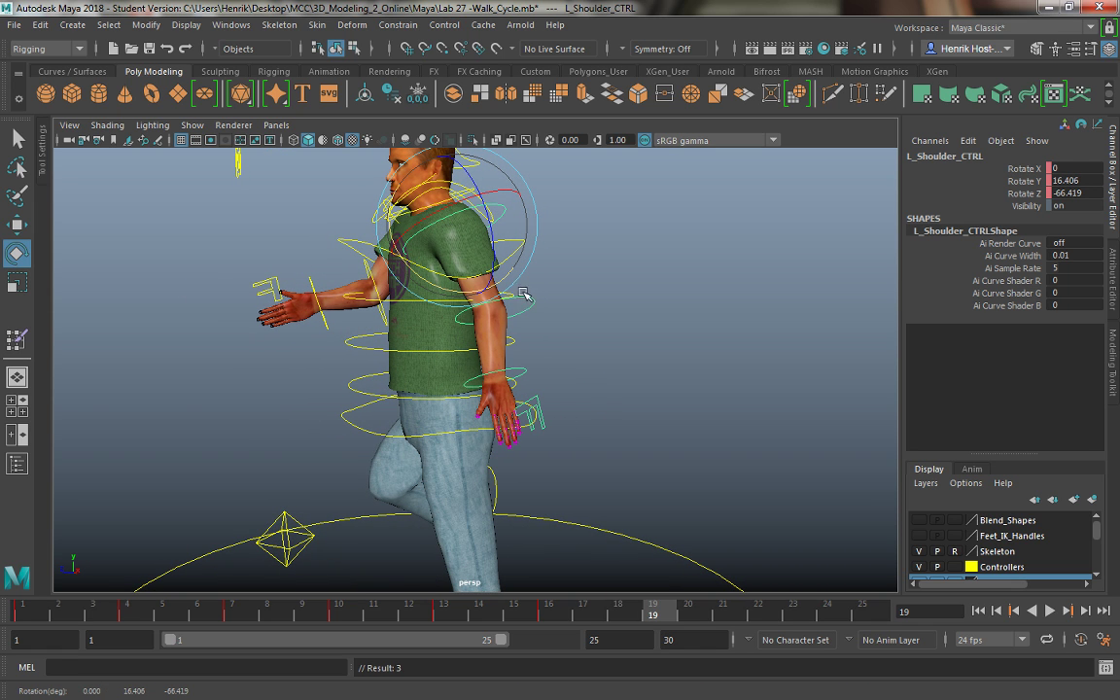
left_click(470, 303)
left_click_drag(432, 285, 435, 295)
key("ctrl+z")
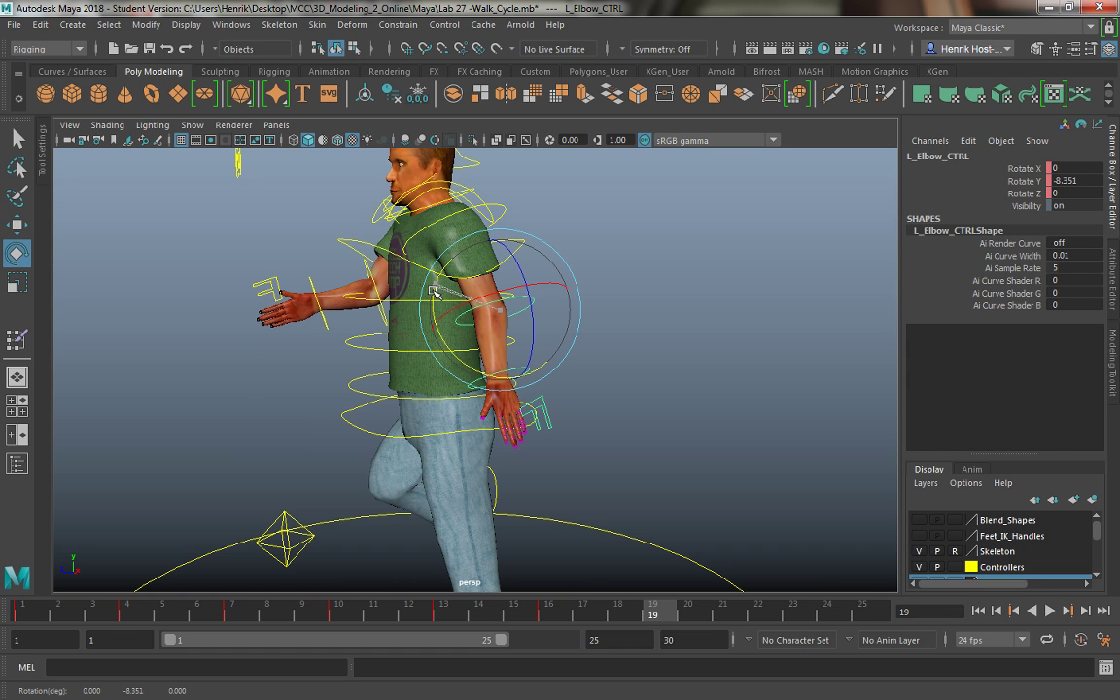
Step: At frame 19, rotate the right shoulder control to about 12.5 and the right elbow control to about 15.4 on Y, keying the pose
left_click(315, 249)
mouse_move(315, 249)
left_mouse_down("alt")
mouse_move(321, 218)
mouse_move(344, 204)
mouse_move(291, 219)
mouse_move(307, 265)
left_mouse_up("alt")
left_click(342, 195)
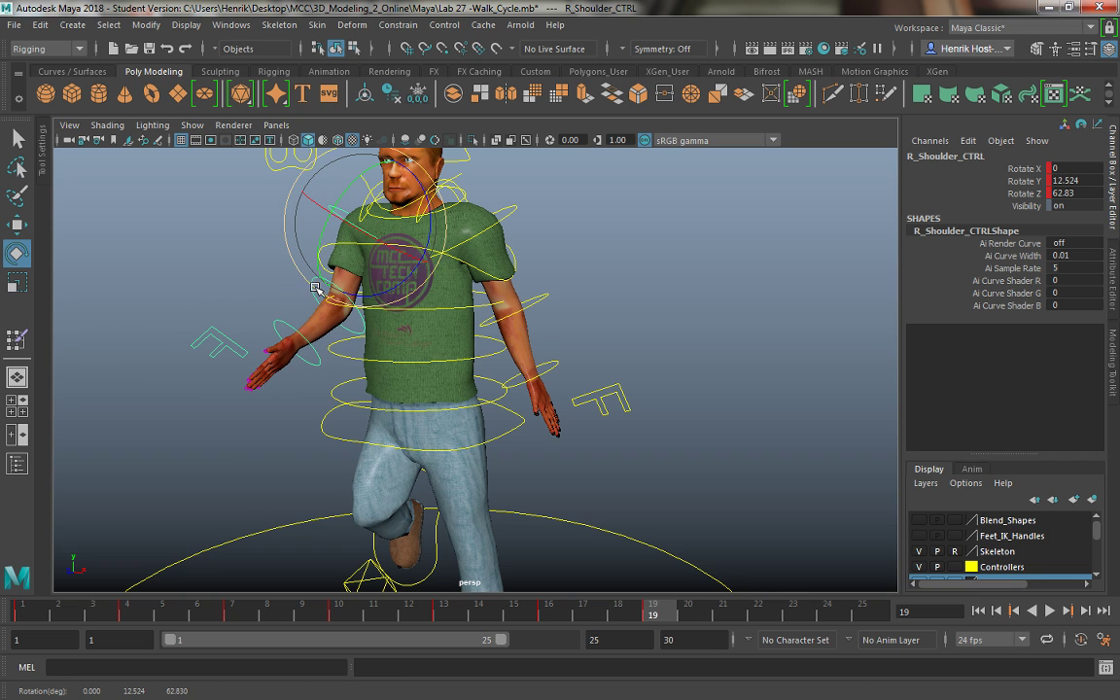
left_click(321, 291)
left_click(312, 283)
left_click_drag(312, 282, 361, 283)
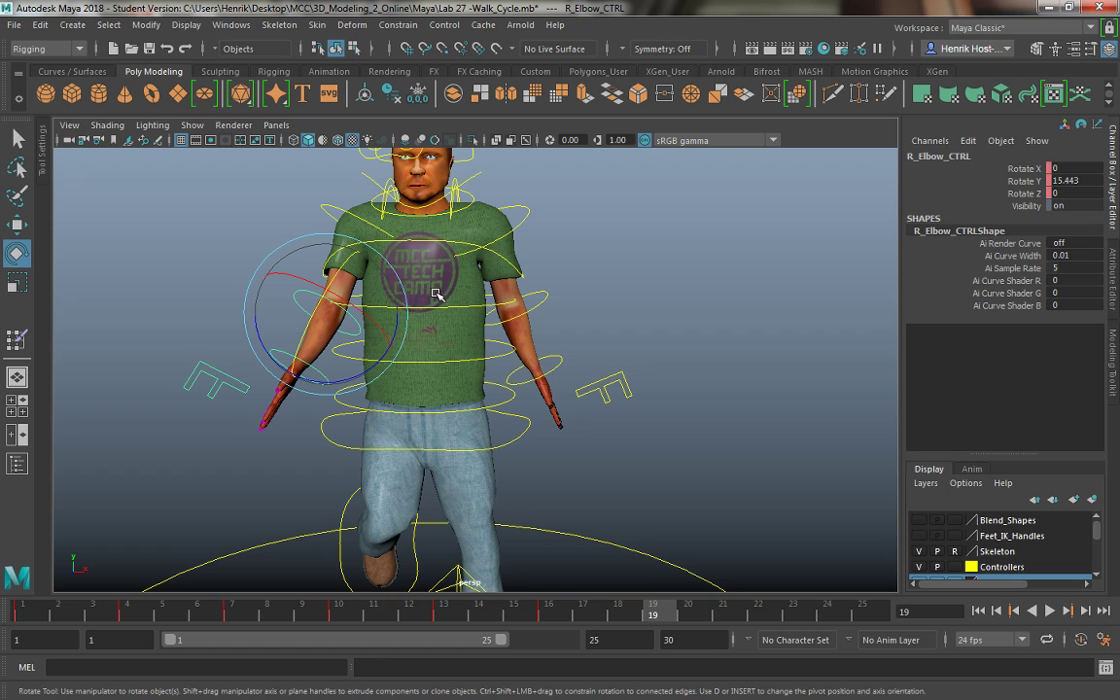
left_click_drag(423, 280, 375, 312, "alt")
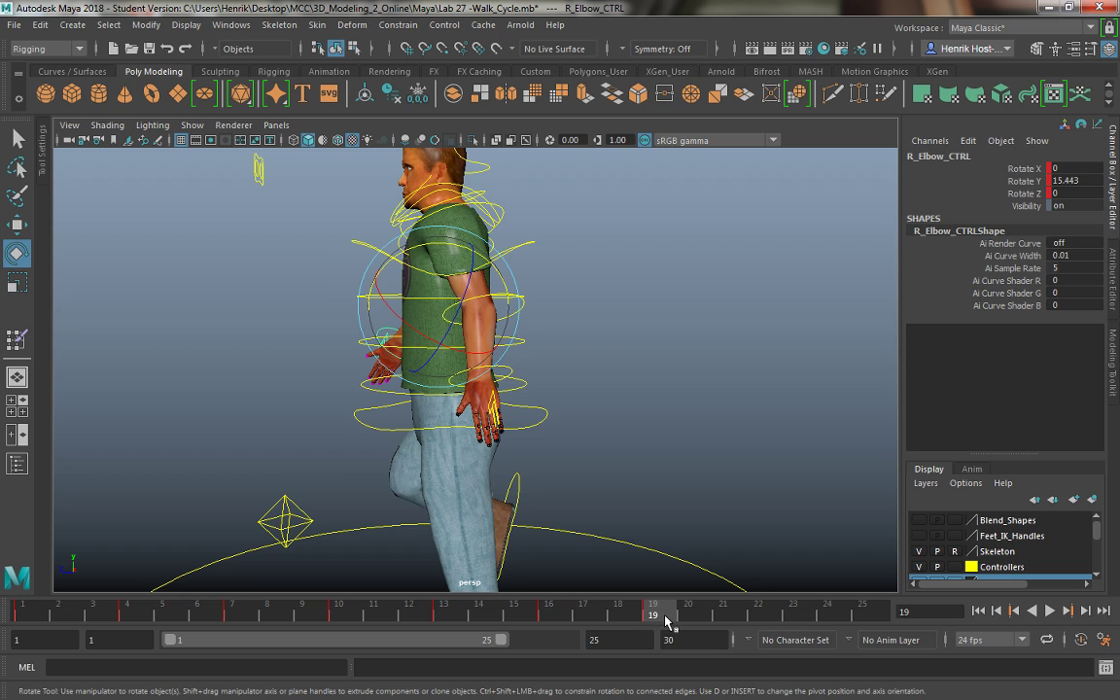
Step: At frame 22, rotate the right shoulder control to about -5.3 and the right elbow control to about 19.9 on Y, keying the pose
left_click_drag(660, 619, 757, 617)
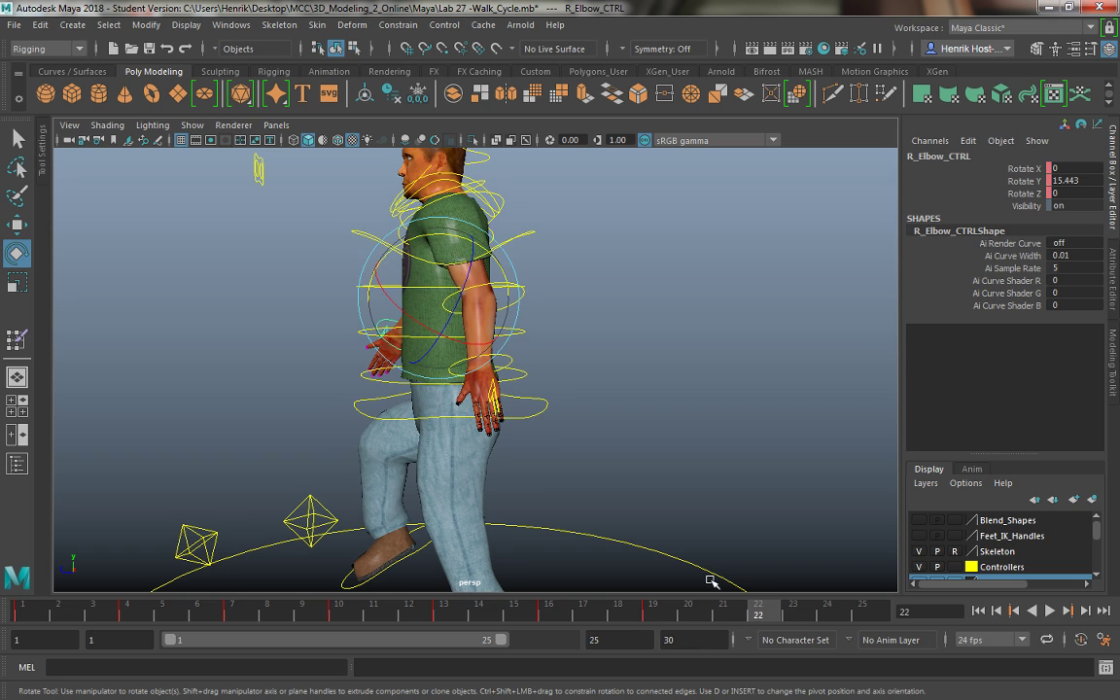
left_click_drag(602, 437, 289, 244, "alt")
left_click(333, 197)
left_click(341, 202)
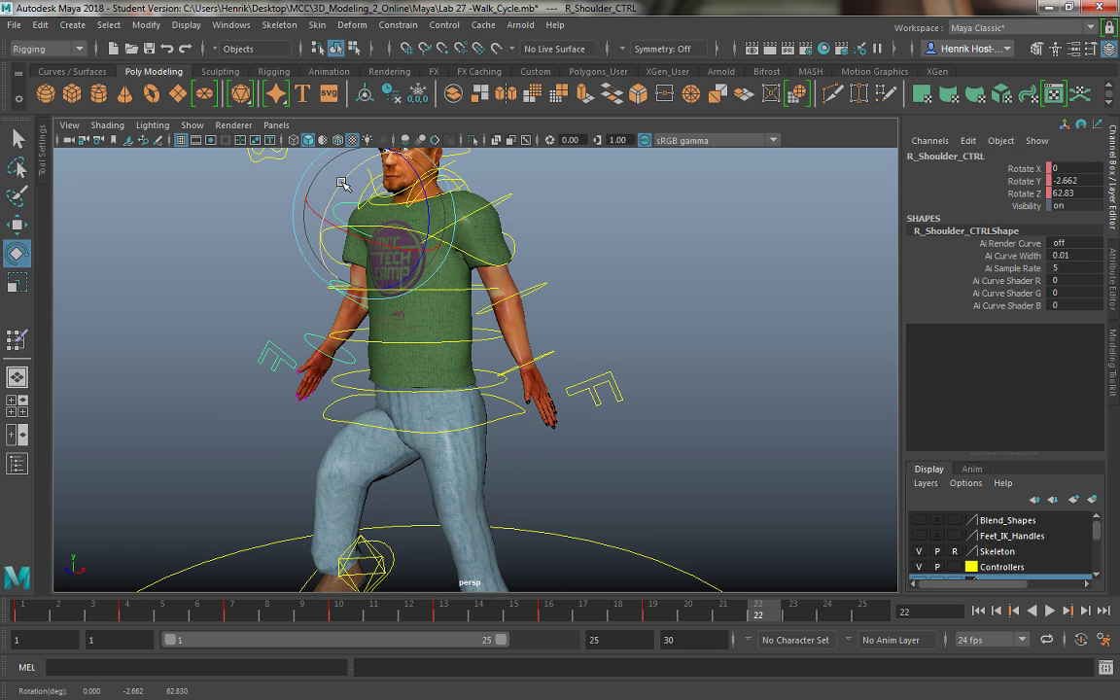
left_click(325, 282)
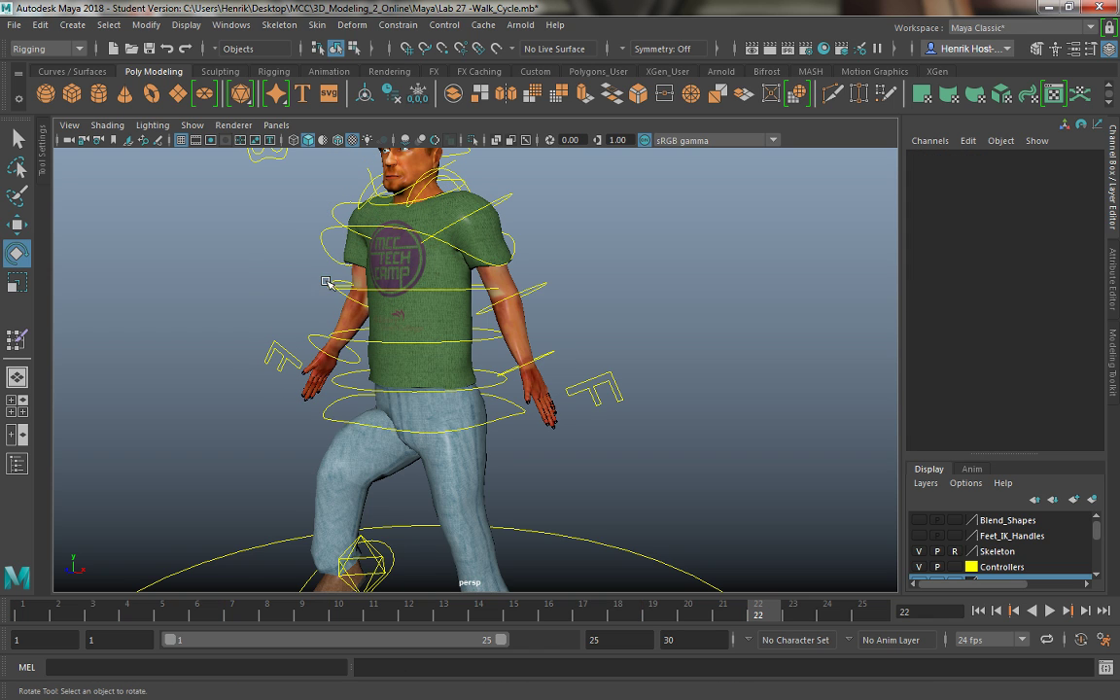
left_click(340, 291)
left_click_drag(346, 262, 345, 258)
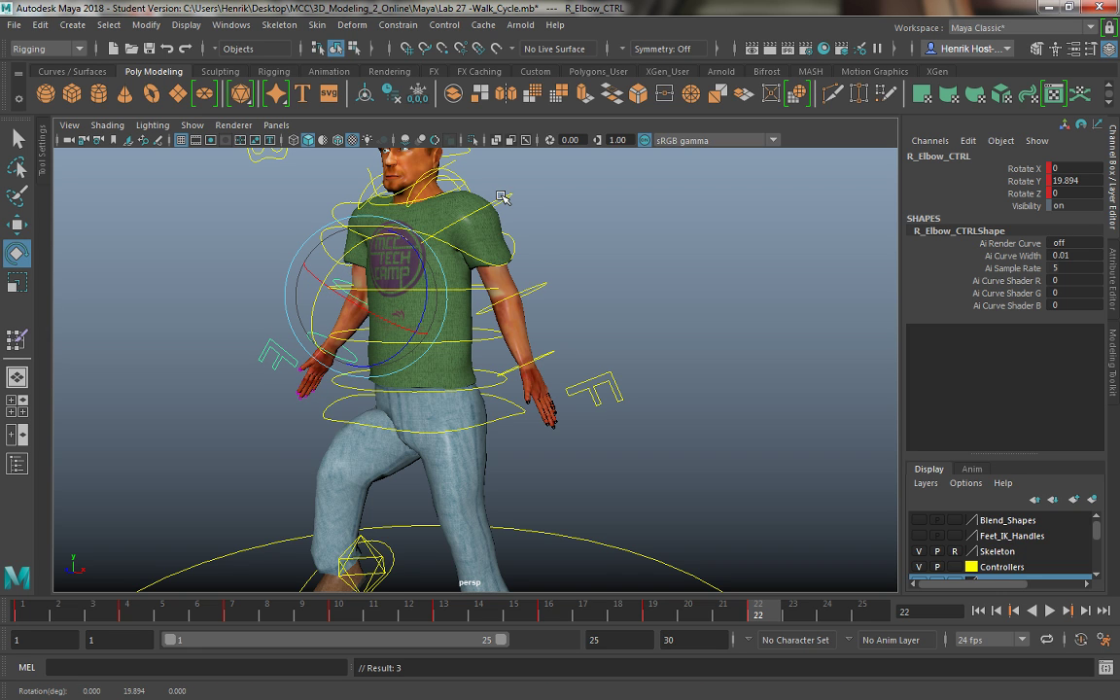
Step: At frame 22, rotate the left shoulder control to about -7.5 and the left elbow control to about -27.1 on Y, keying the pose
left_click(443, 187)
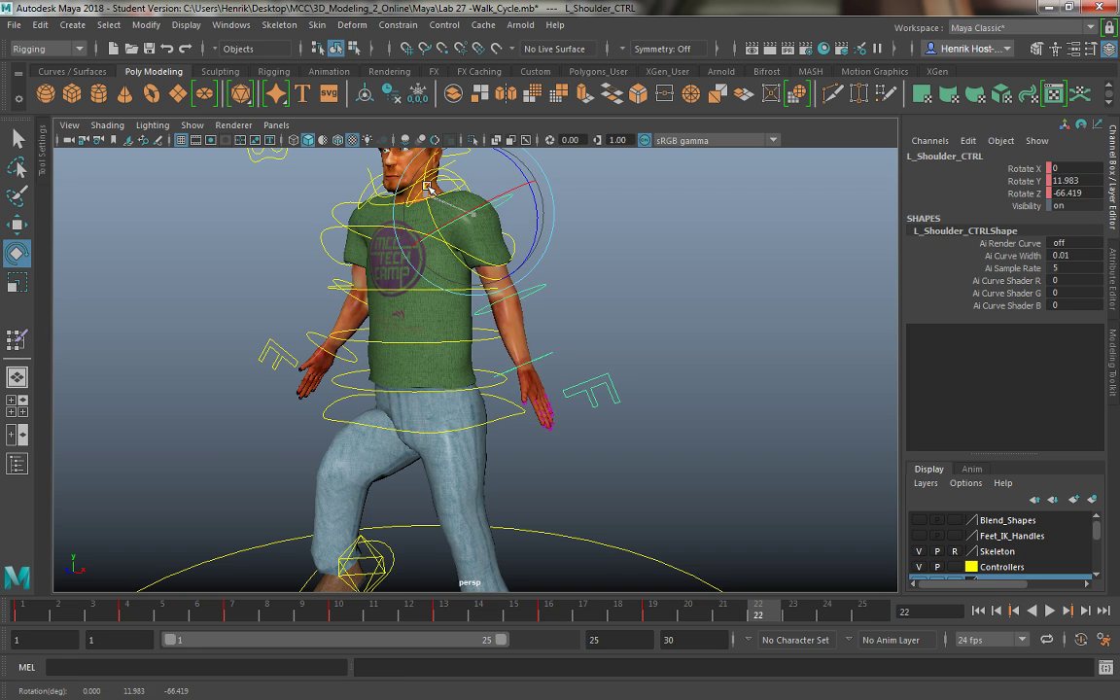
left_click_drag(428, 187, 507, 279)
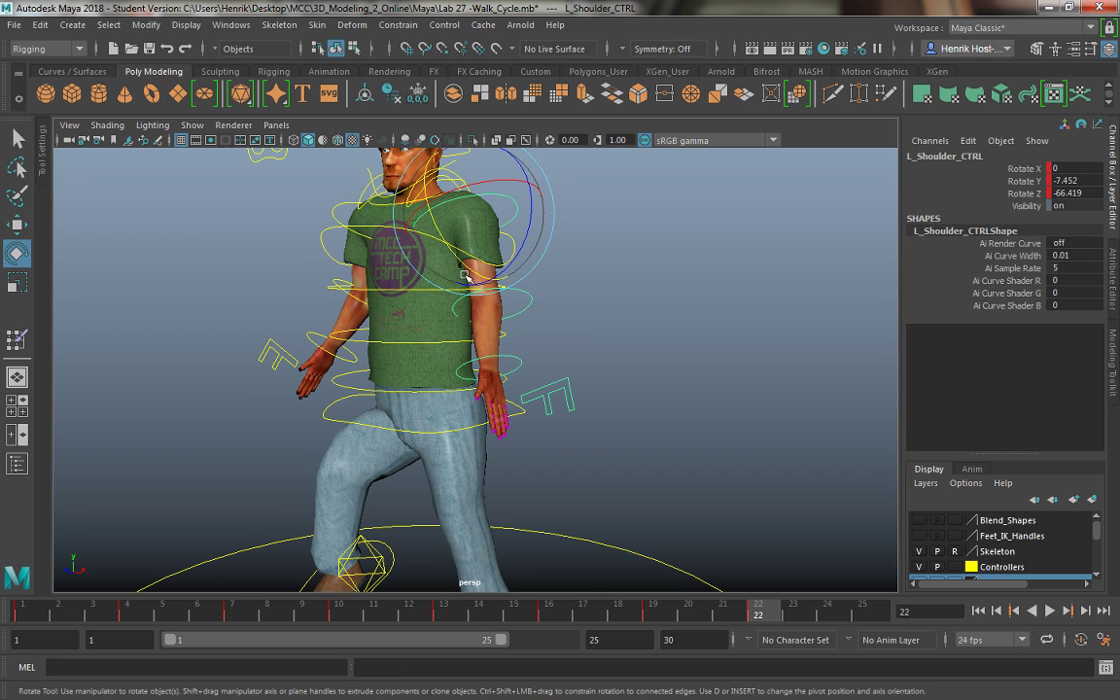
left_click(466, 278)
left_click_drag(415, 291, 461, 309)
left_click(619, 347)
Step: At frame 22, adjust the right shoulder control to about -17.5 on Y and key it
left_click_drag(619, 350, 262, 373, "alt")
left_click(592, 220)
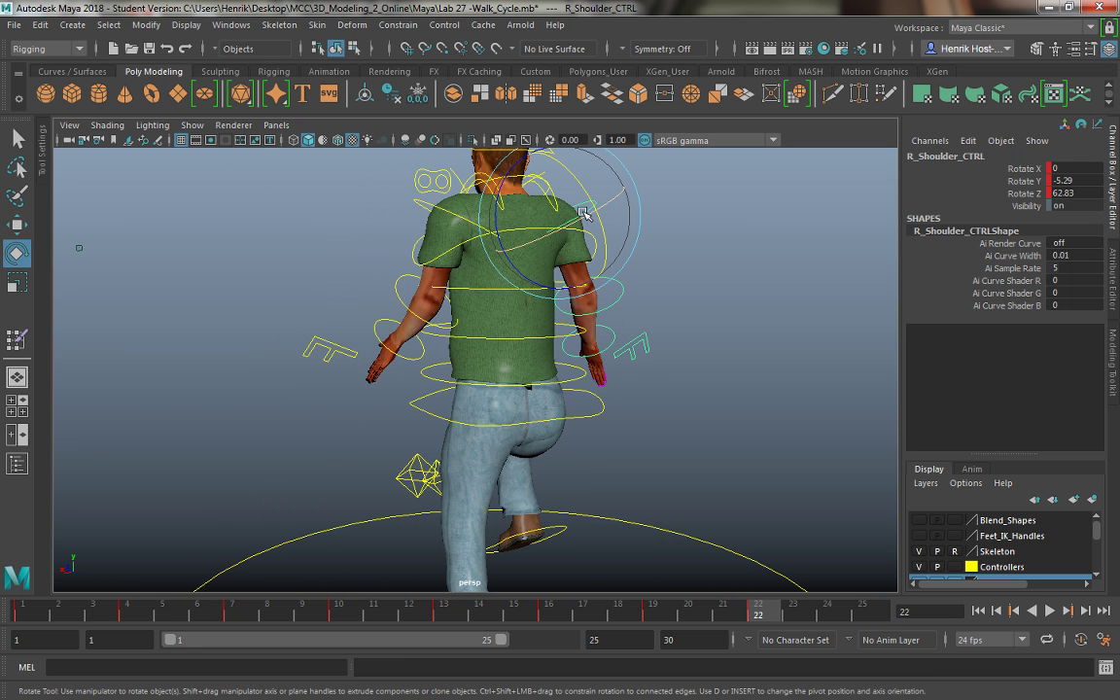
left_click_drag(584, 187, 575, 174)
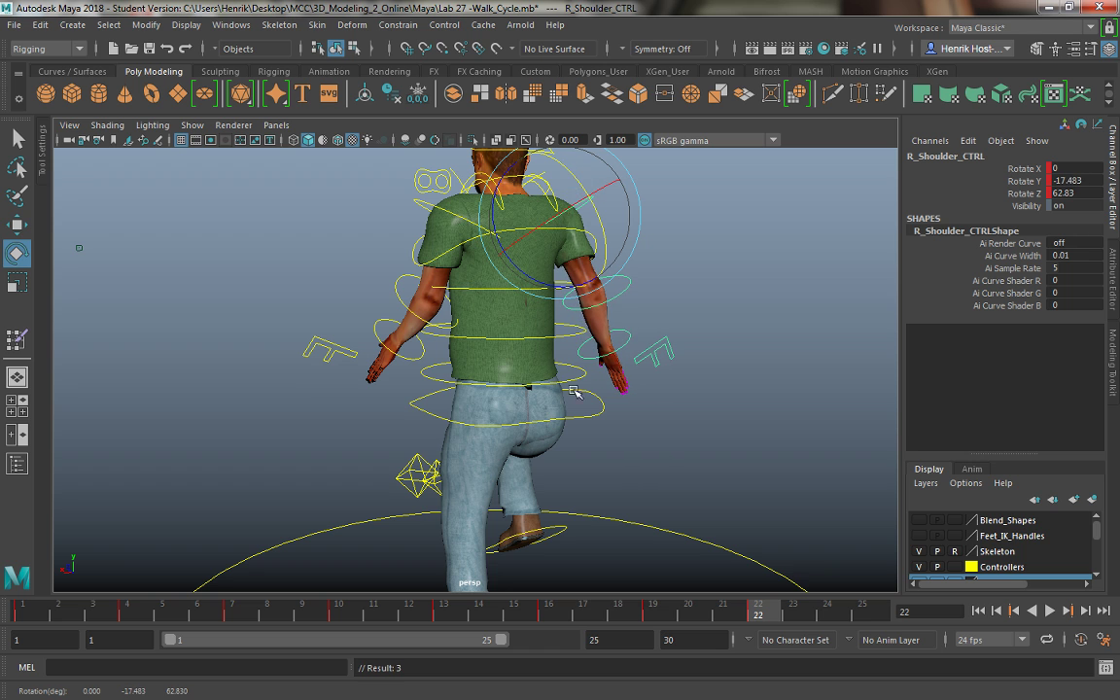
left_click_drag(344, 306, 399, 471, "alt")
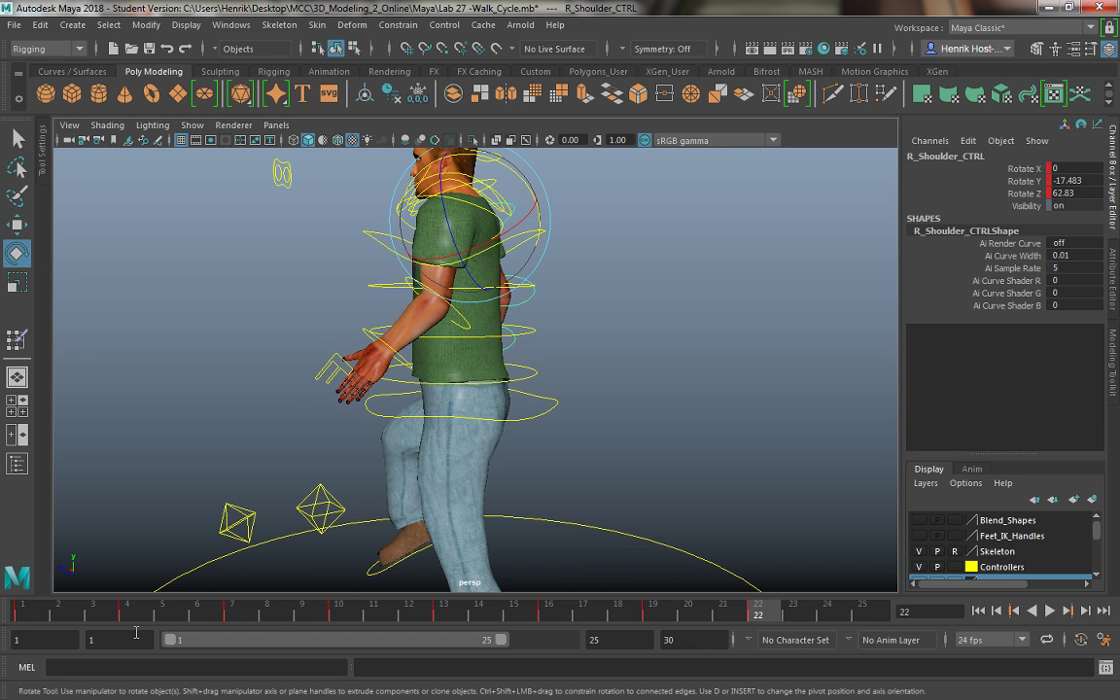
Step: Select both shoulder and both elbow controls and copy their frame 1 pose to frame 25 as a key
left_click_drag(266, 382, 727, 270, "alt")
left_click(515, 209)
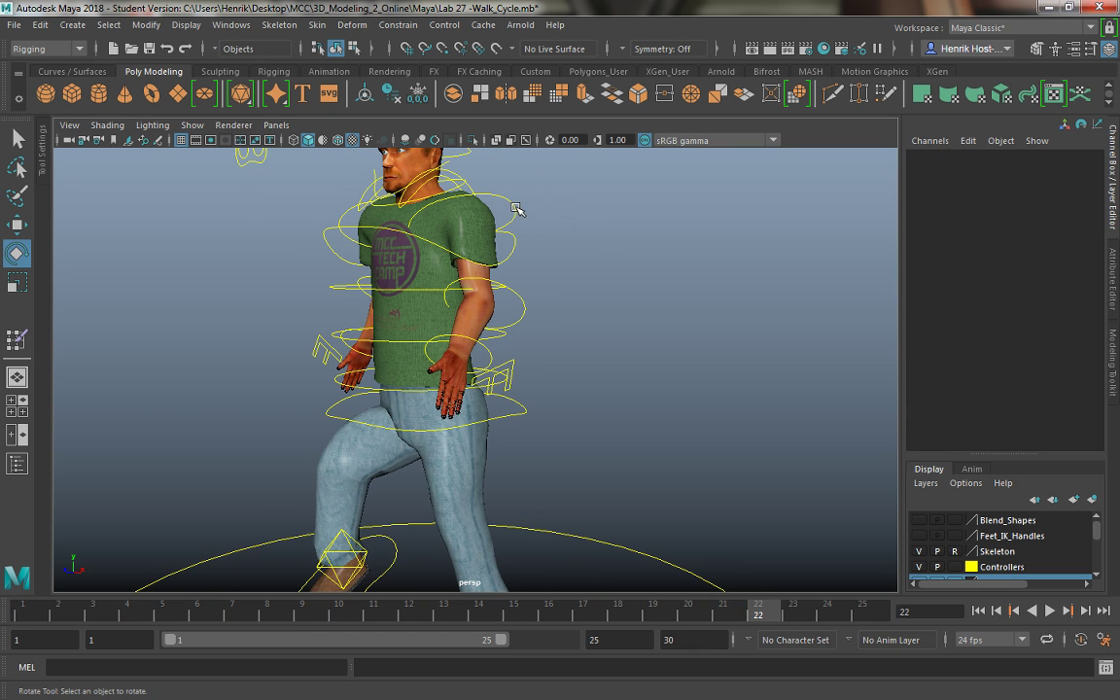
left_click(465, 231)
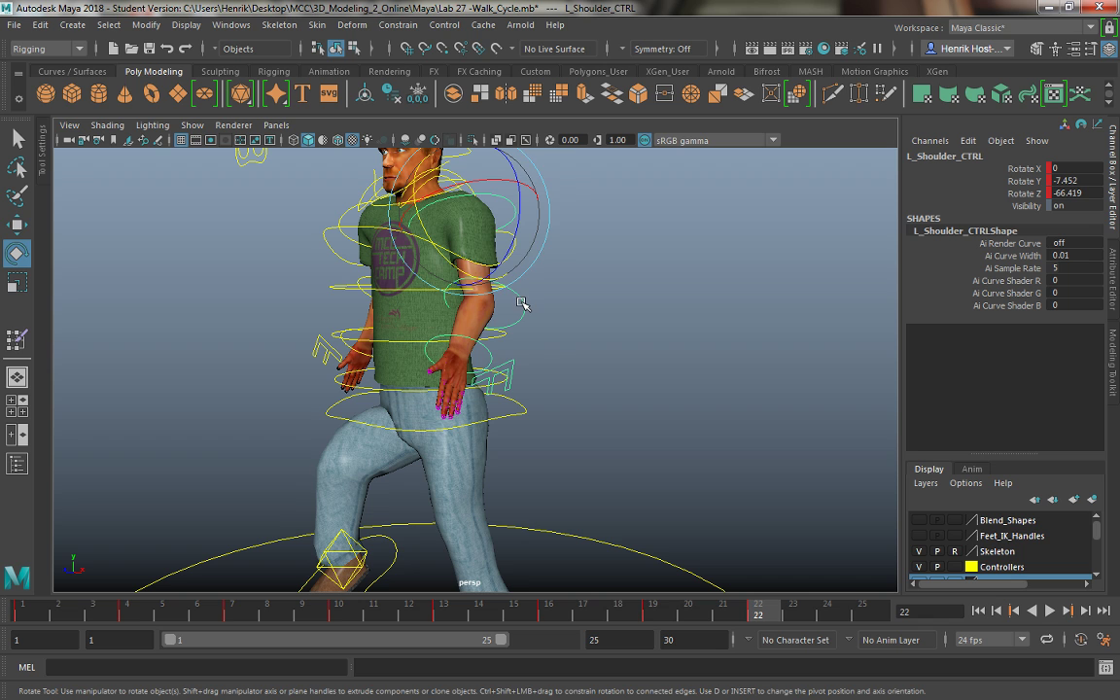
left_click(520, 304)
left_click_drag(517, 305, 291, 230, "alt")
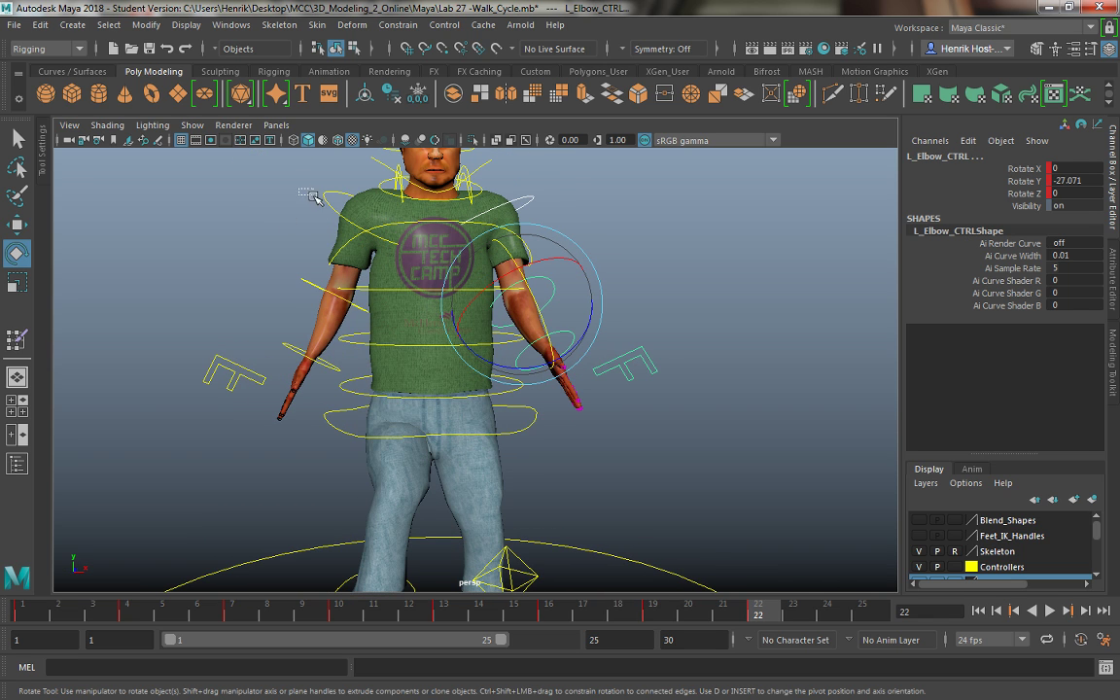
left_click(294, 277)
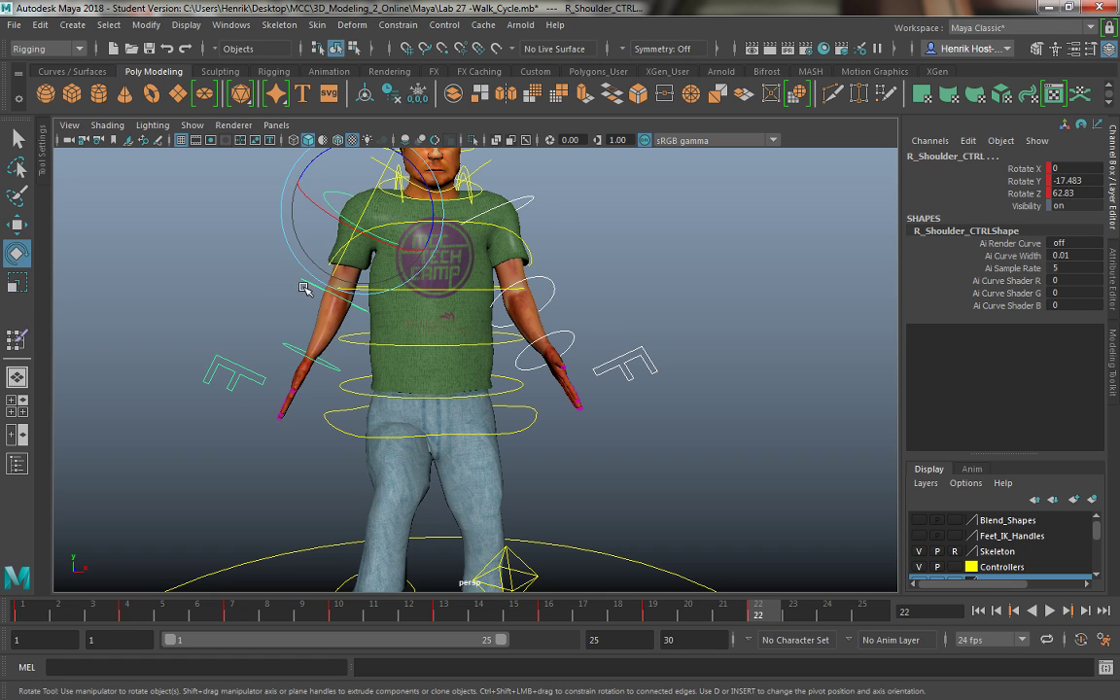
left_click(291, 347)
left_click(31, 614)
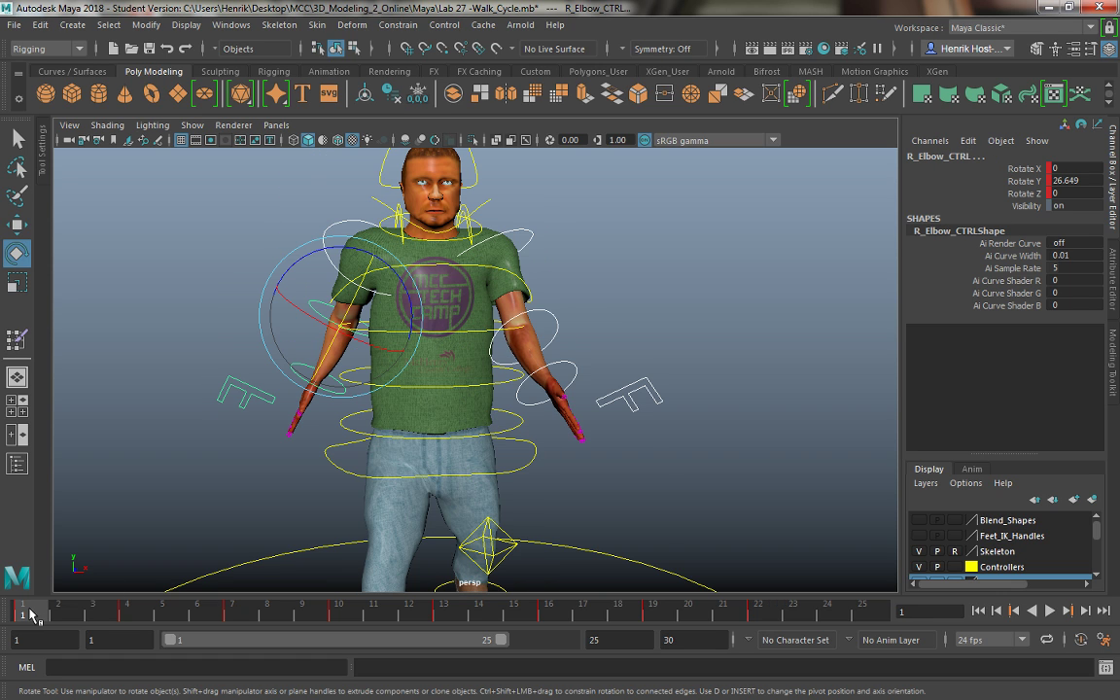
left_click_drag(26, 614, 447, 617)
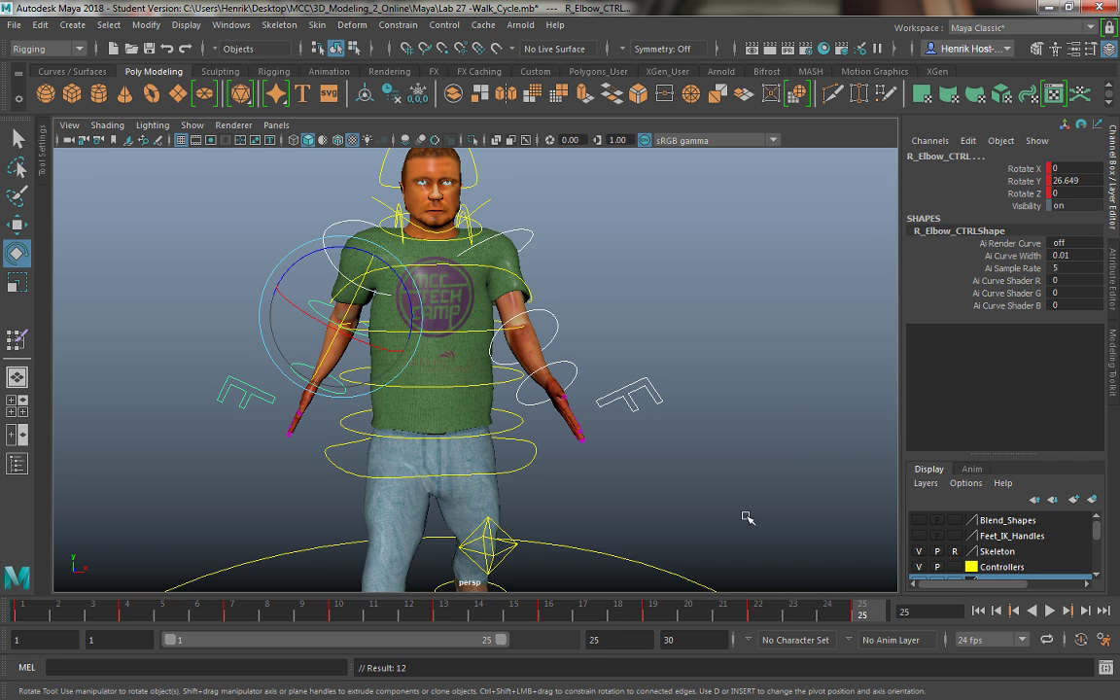
Step: Play back the walk cycle in the side view and scrub from the start to frame 12 to check the arm swing
left_click_drag(746, 517, 550, 482, "alt")
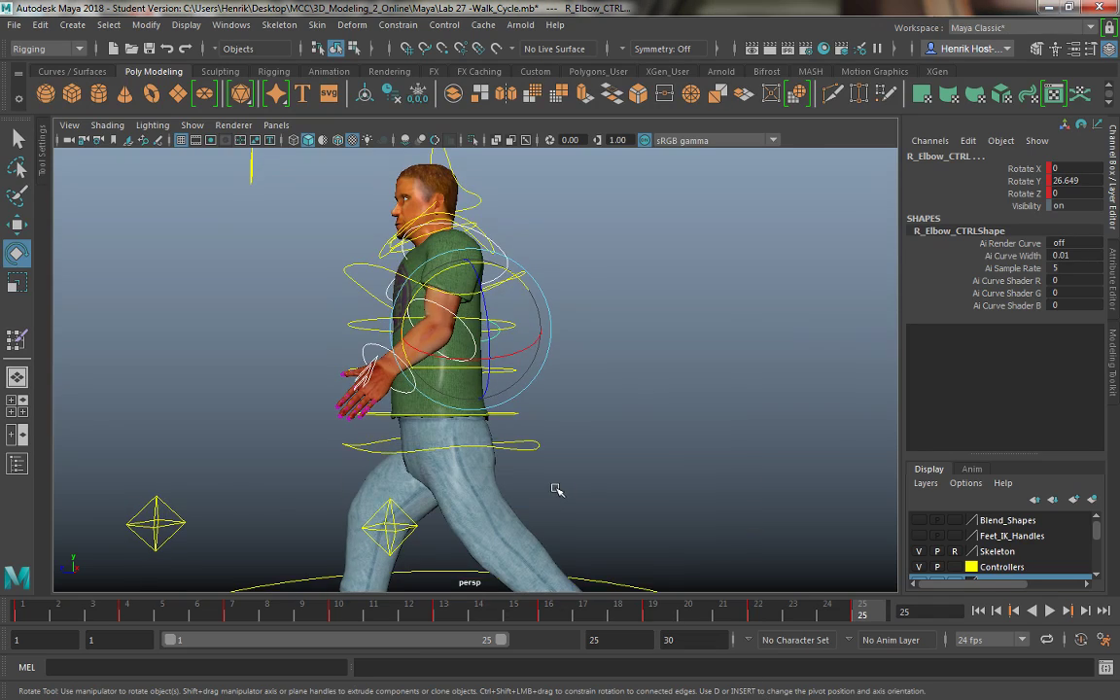
key("space")
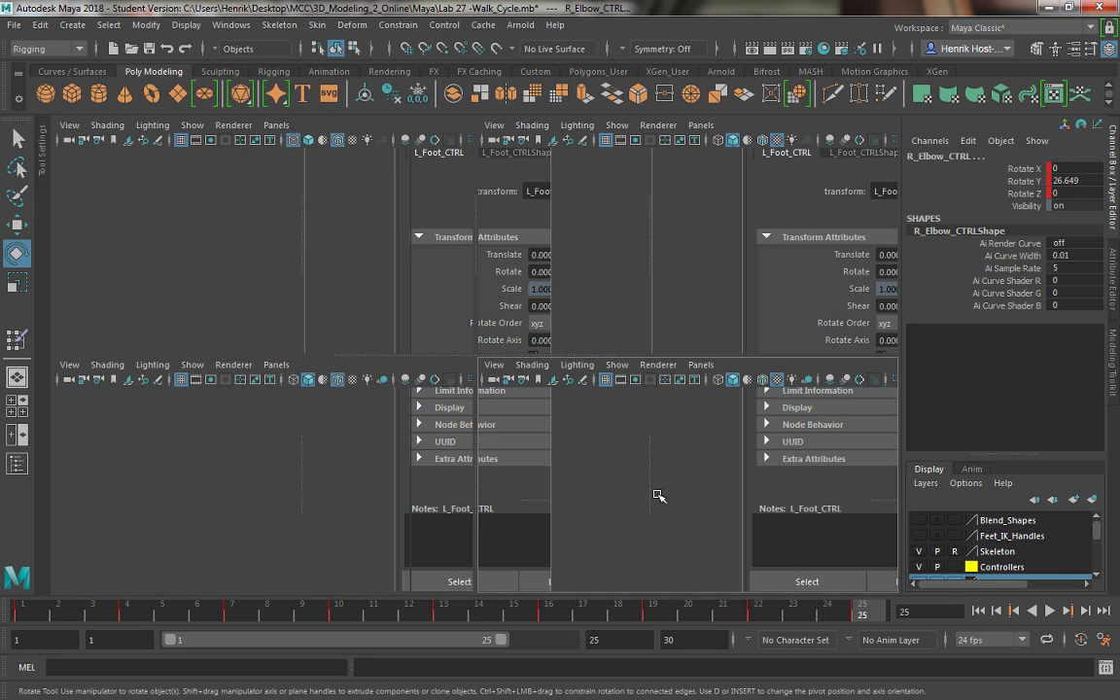
key("space")
scroll(573, 489, "down", 5)
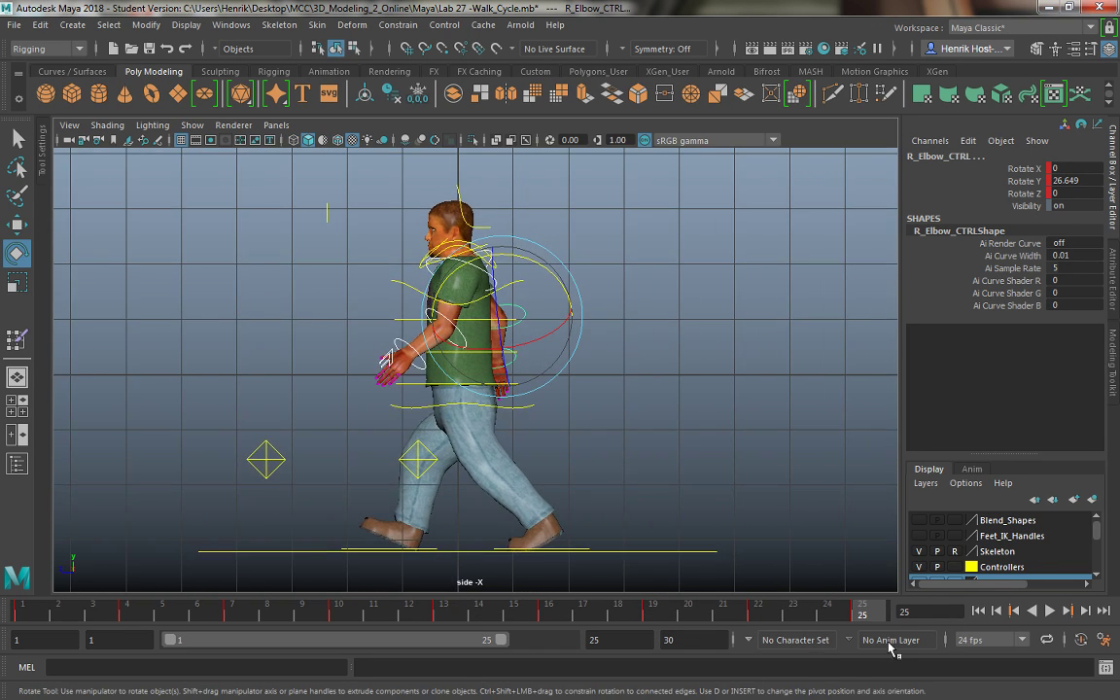
left_click(1048, 610)
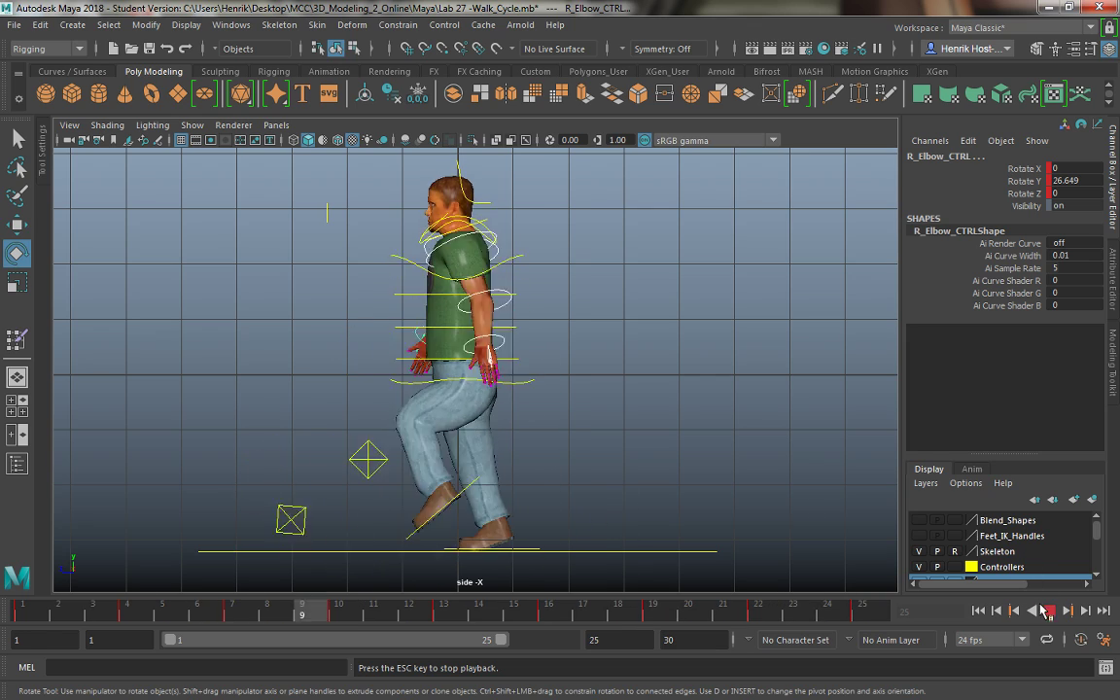
key("Escape")
left_click_drag(49, 622, 408, 613)
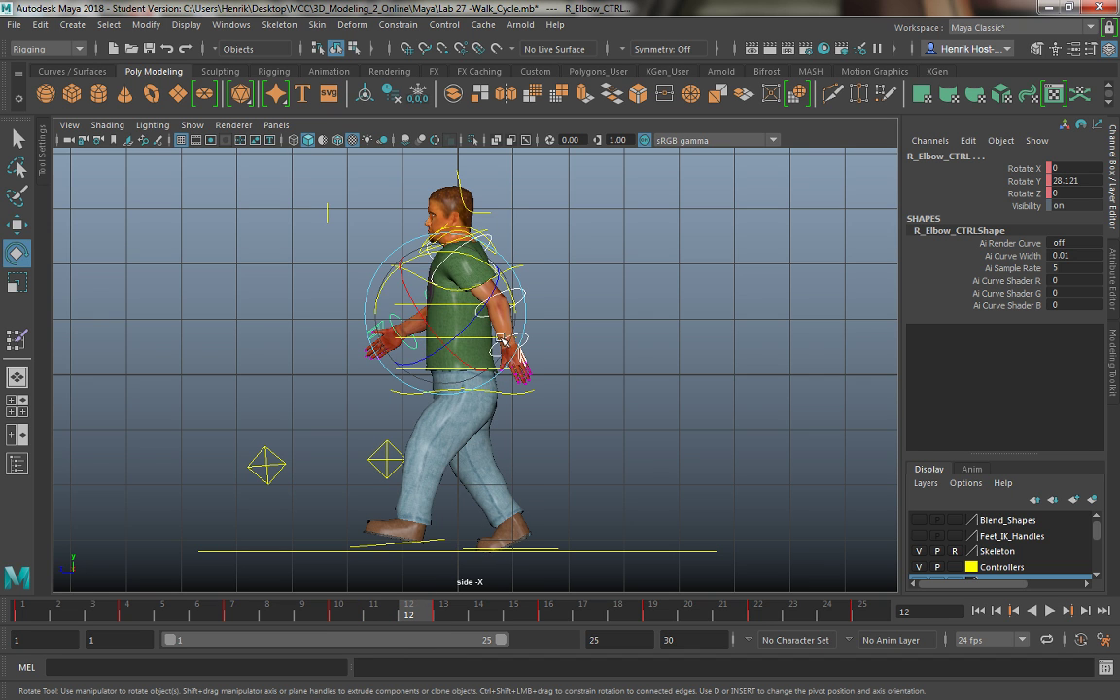
Step: Delete the selected shoulder and elbow controls' keys at frame 13, scrub back to frame 9 and deselect the controls
left_click_drag(617, 258, 568, 291, "alt")
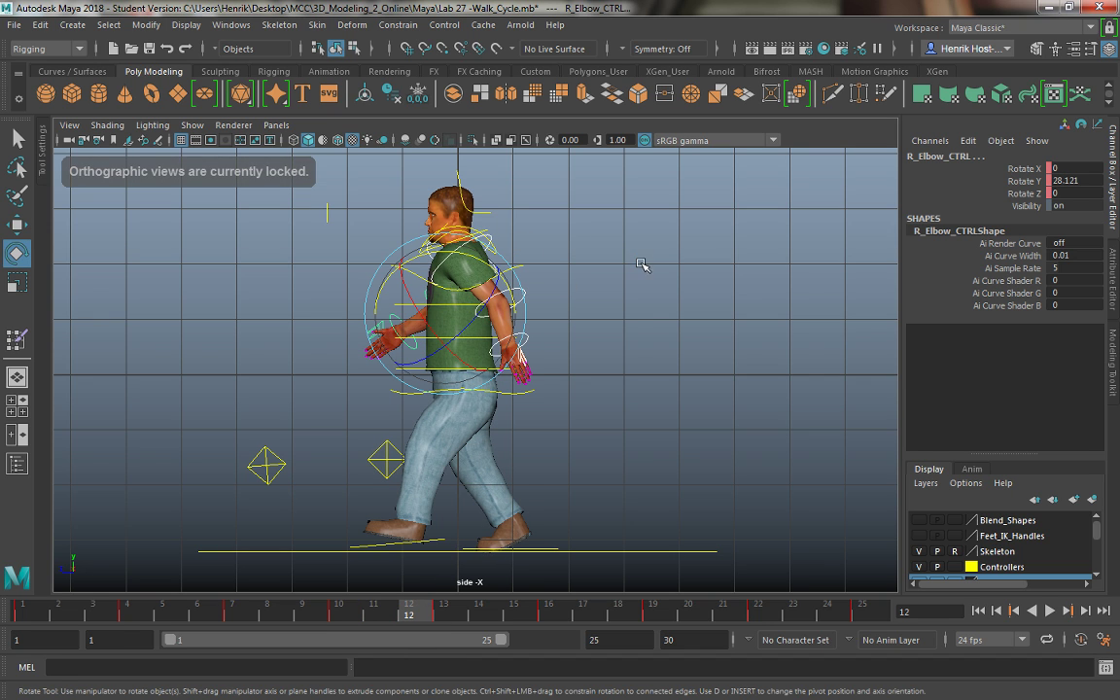
key("space")
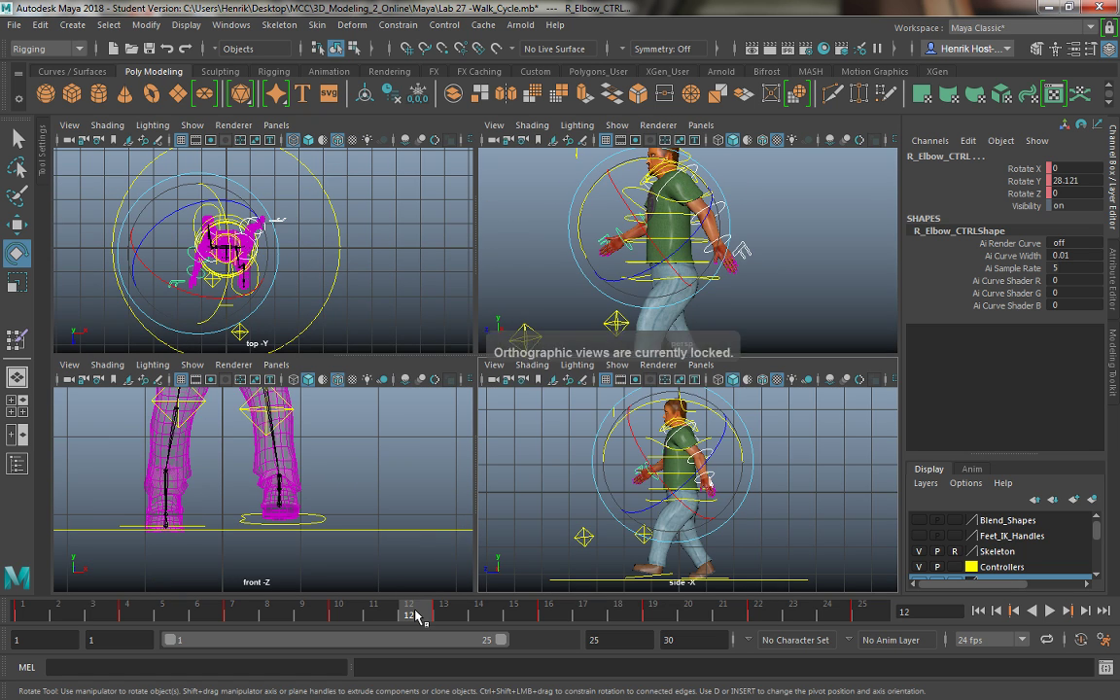
left_click(443, 612)
right_click(443, 612)
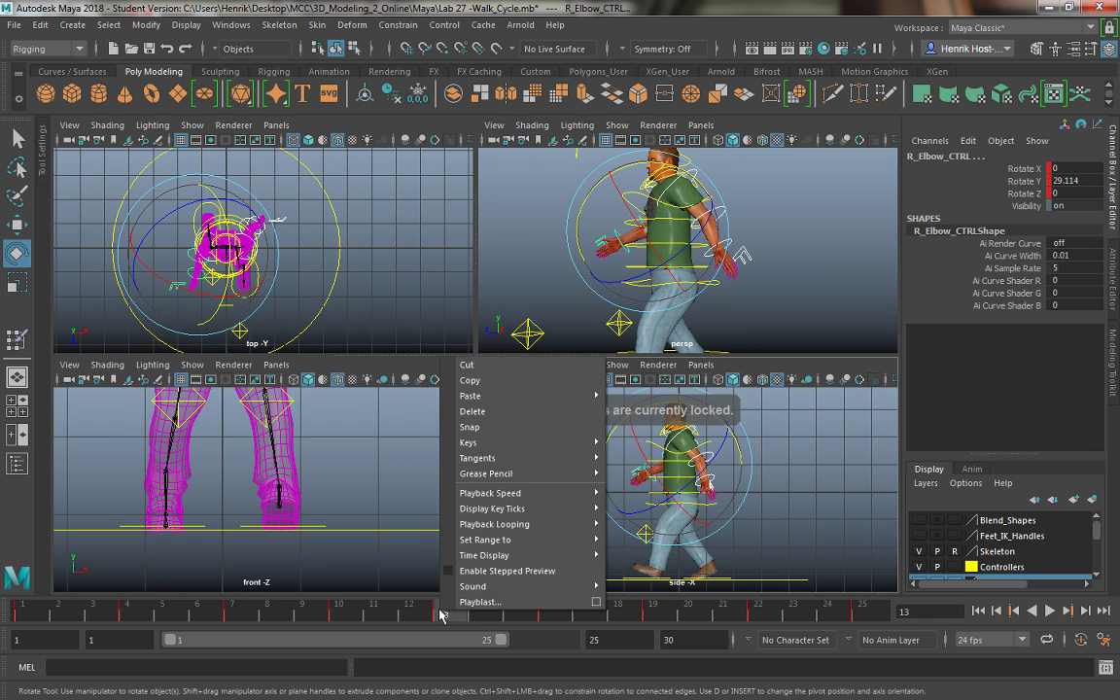
left_click(472, 411)
left_click_drag(443, 612, 299, 613)
left_click(552, 475)
key("space")
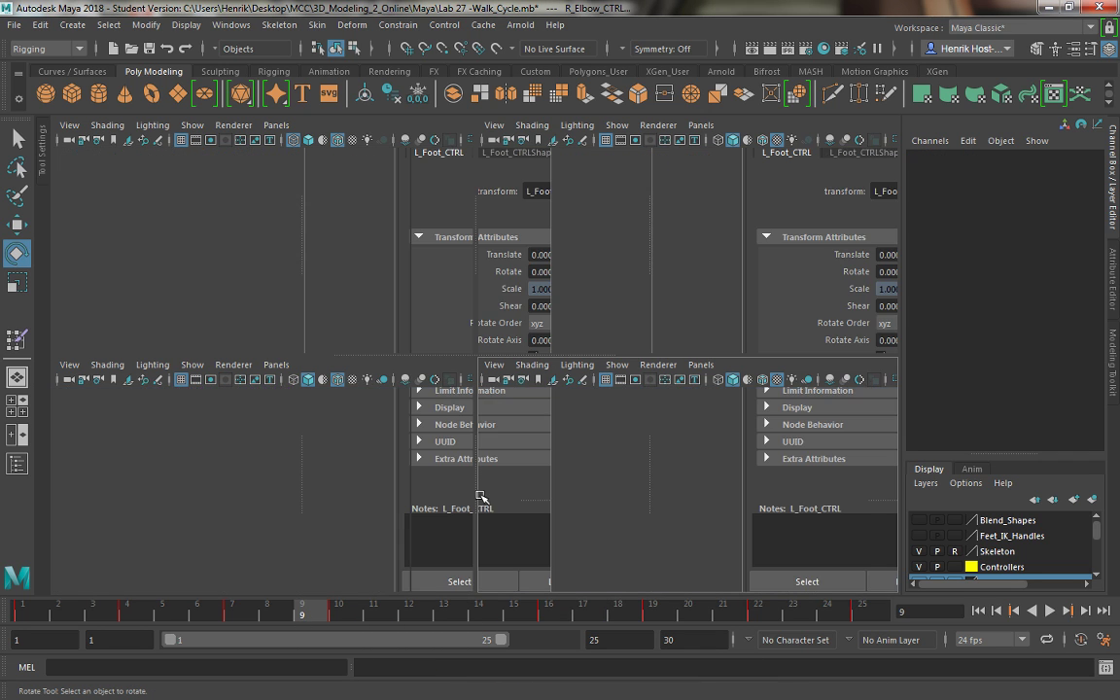
Step: Play back the walk cycle in the side view and scrub through to frame 25 to check the arm swing
key("alt+v")
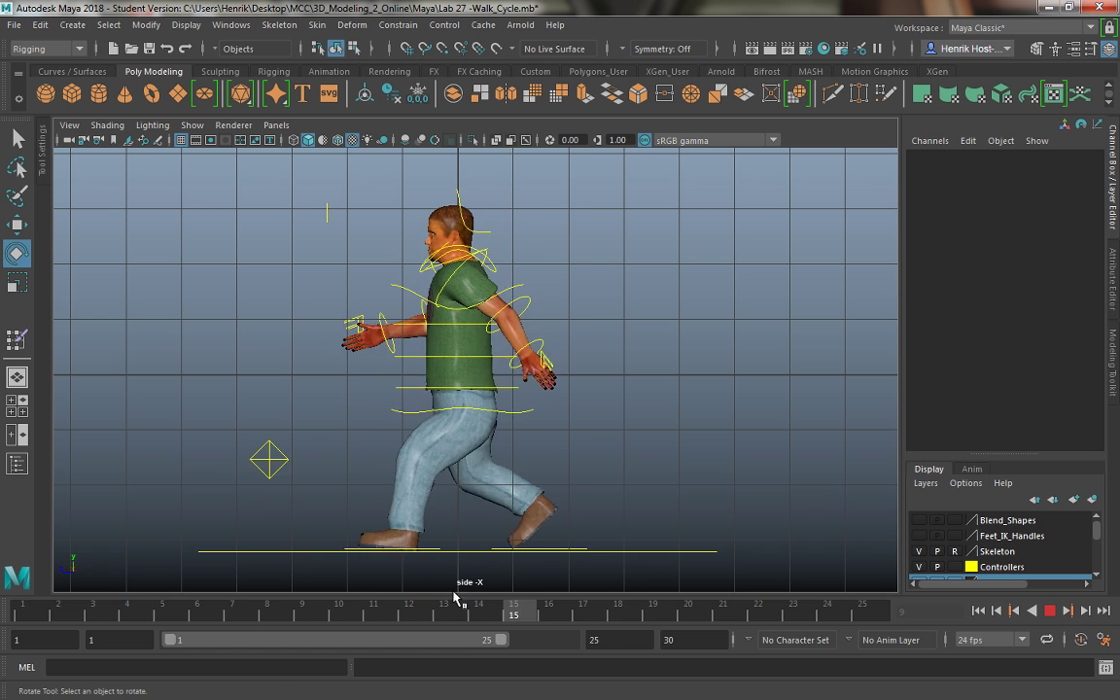
left_click(1048, 609)
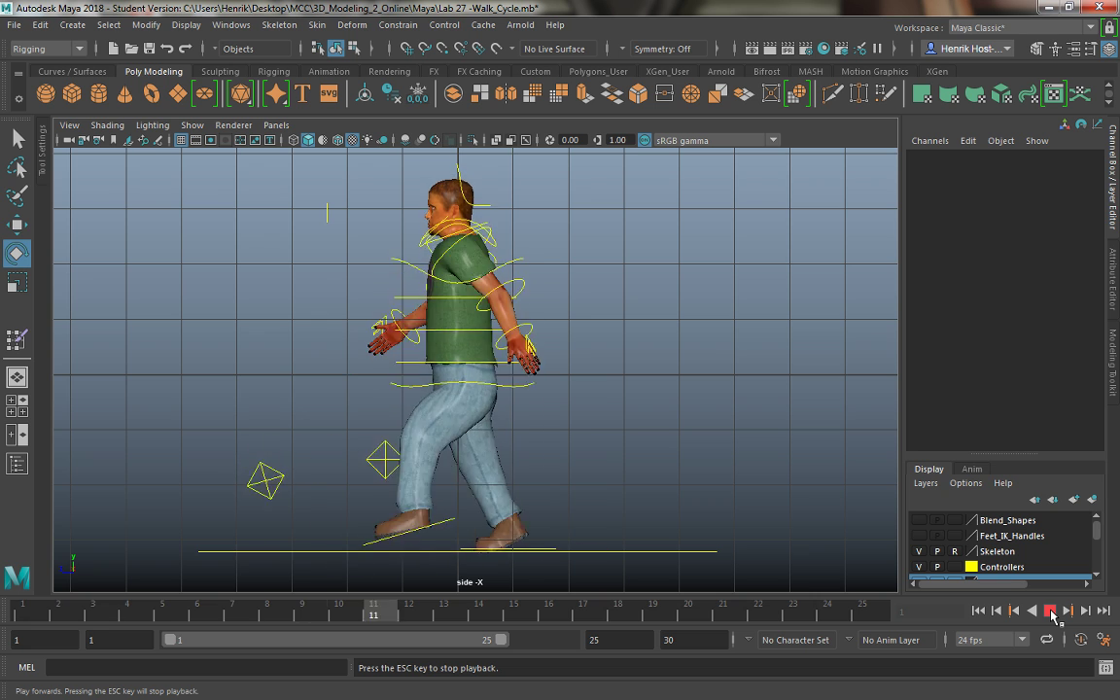
left_click(1050, 610)
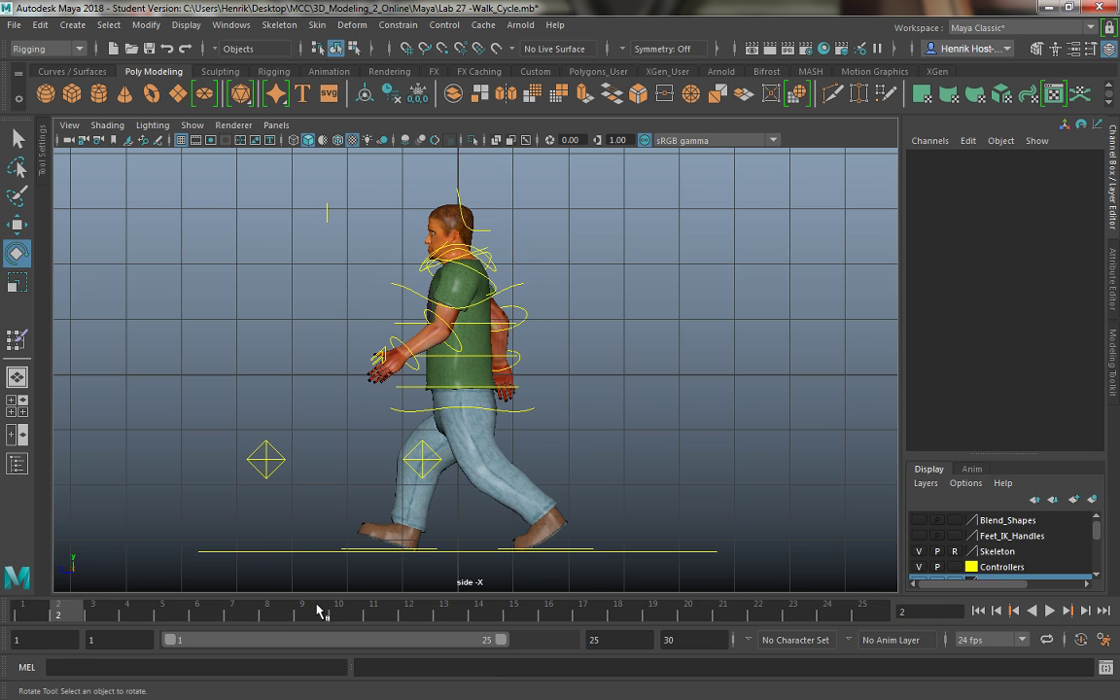
left_click_drag(318, 610, 862, 627)
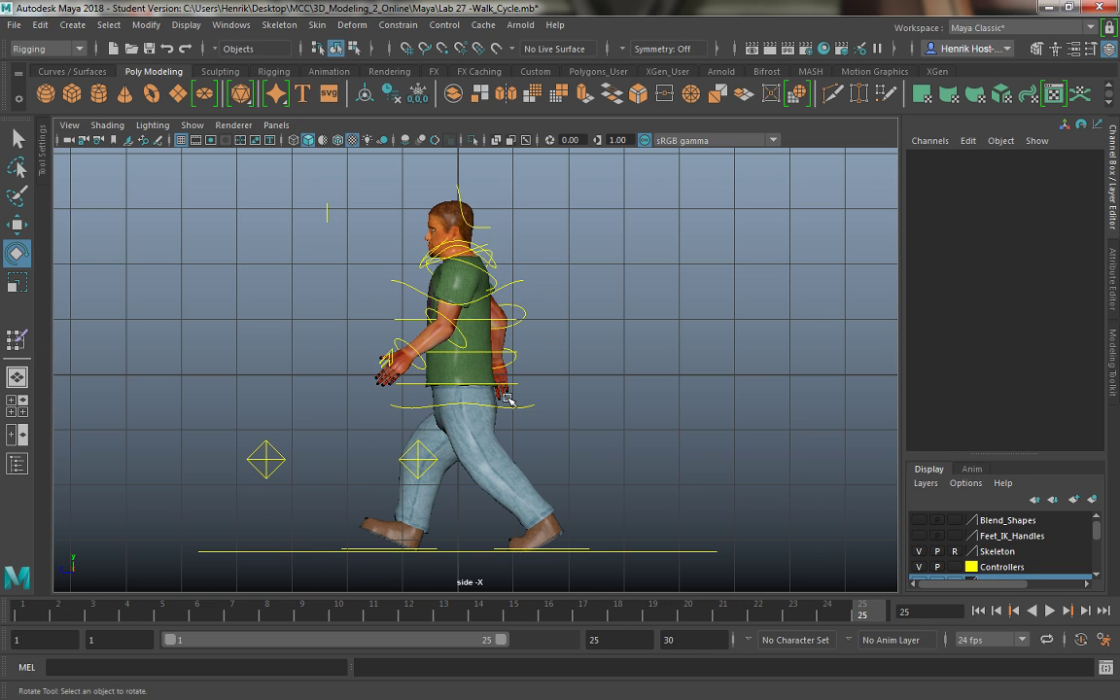
Step: Select both shoulder and both elbow controls in the perspective view and delete their keys at frame 22
left_click(496, 278)
key("space")
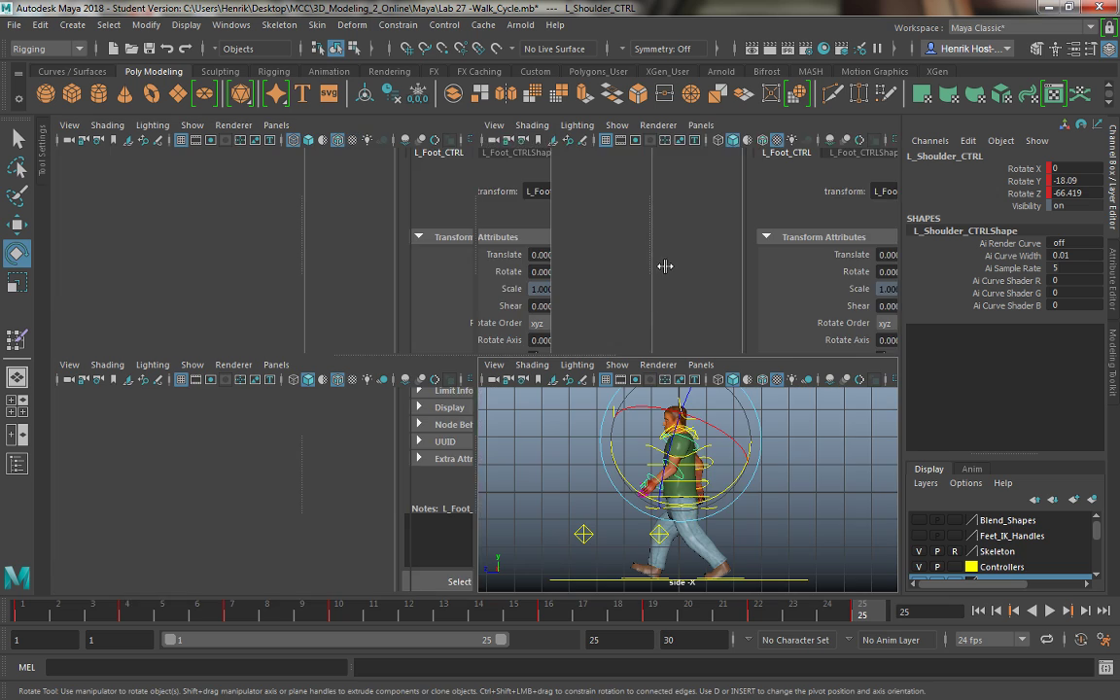
key("space")
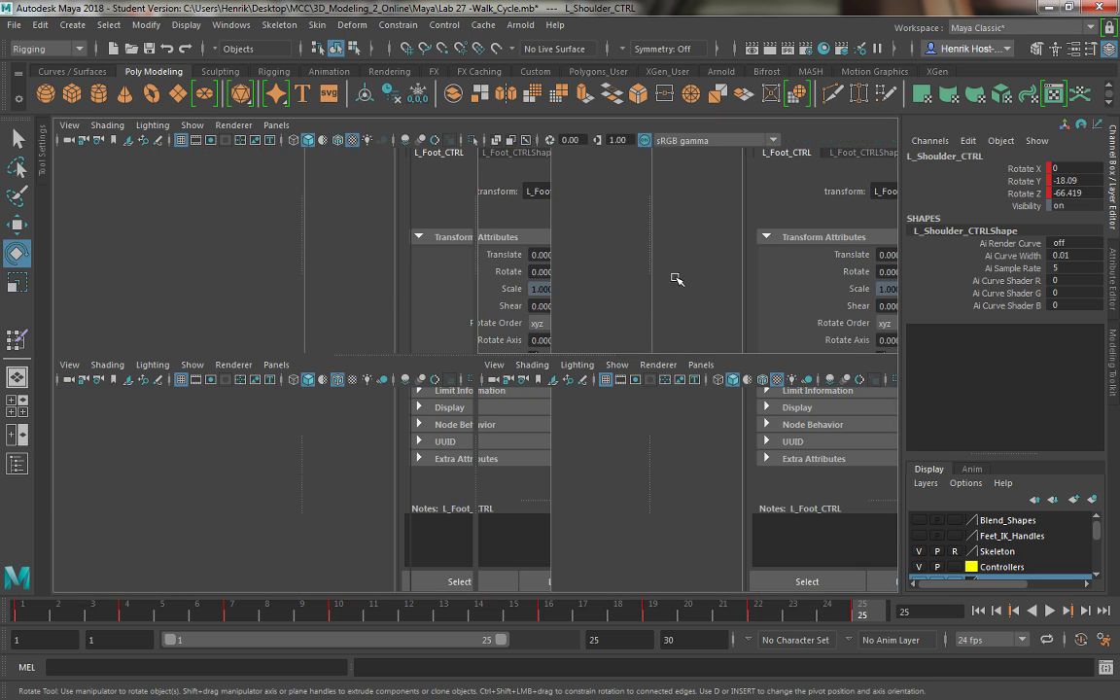
left_click_drag(620, 282, 671, 302, "alt")
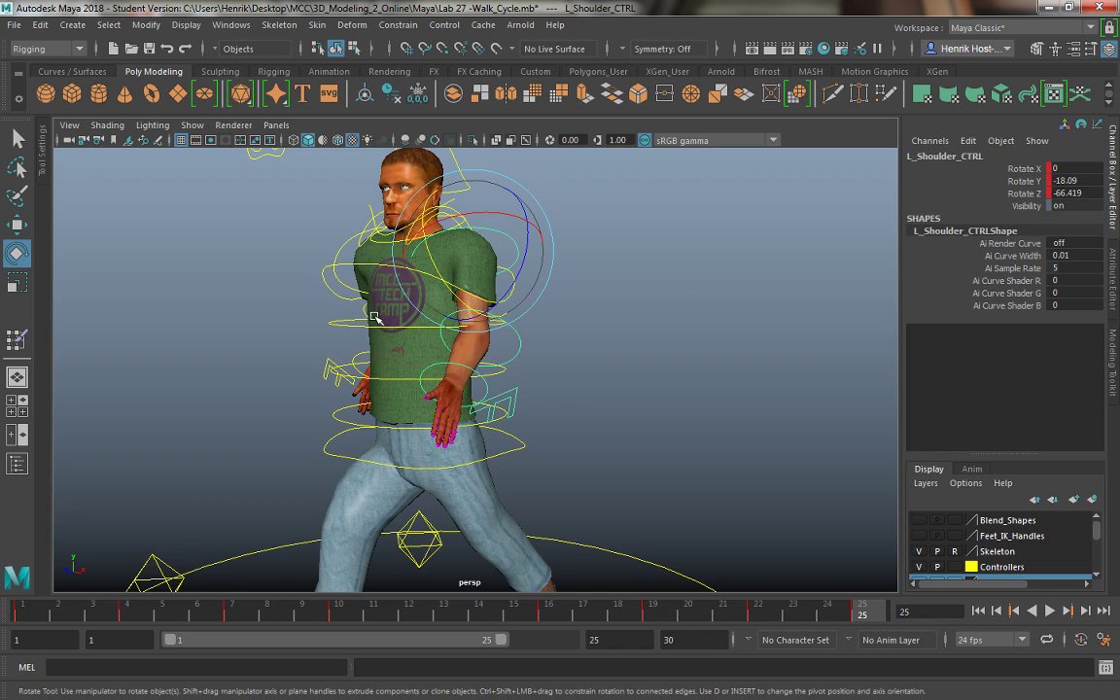
left_click_drag(374, 317, 443, 310, "alt")
left_click(476, 334, "shift")
left_click(319, 239)
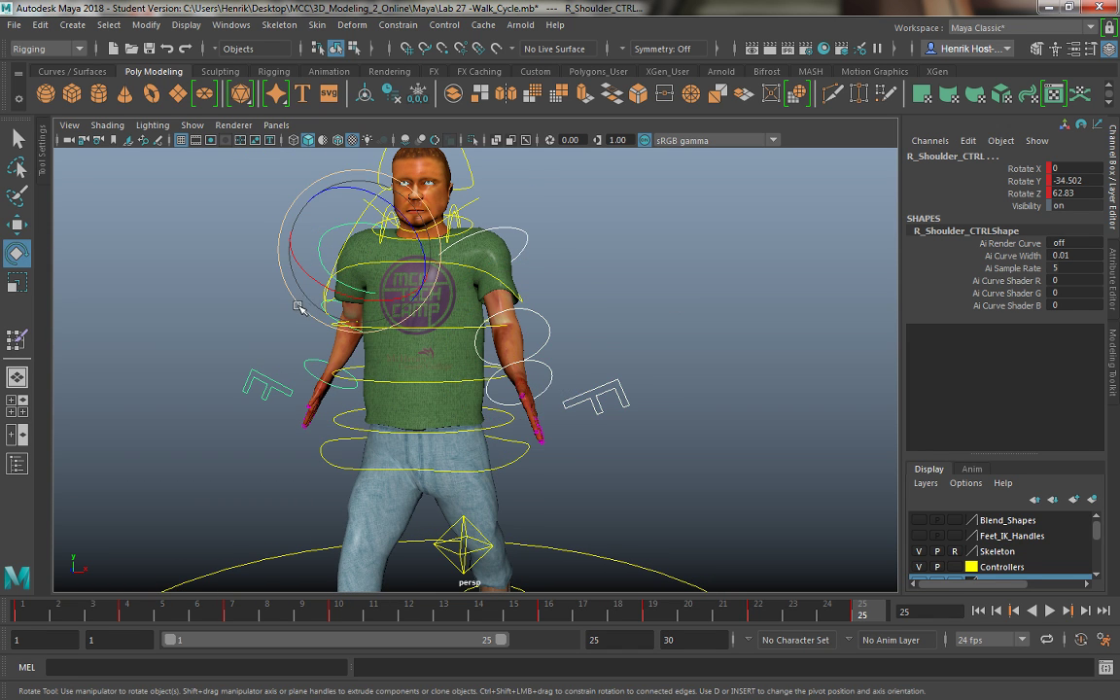
left_click_drag(302, 308, 282, 290, "alt")
left_click(312, 319)
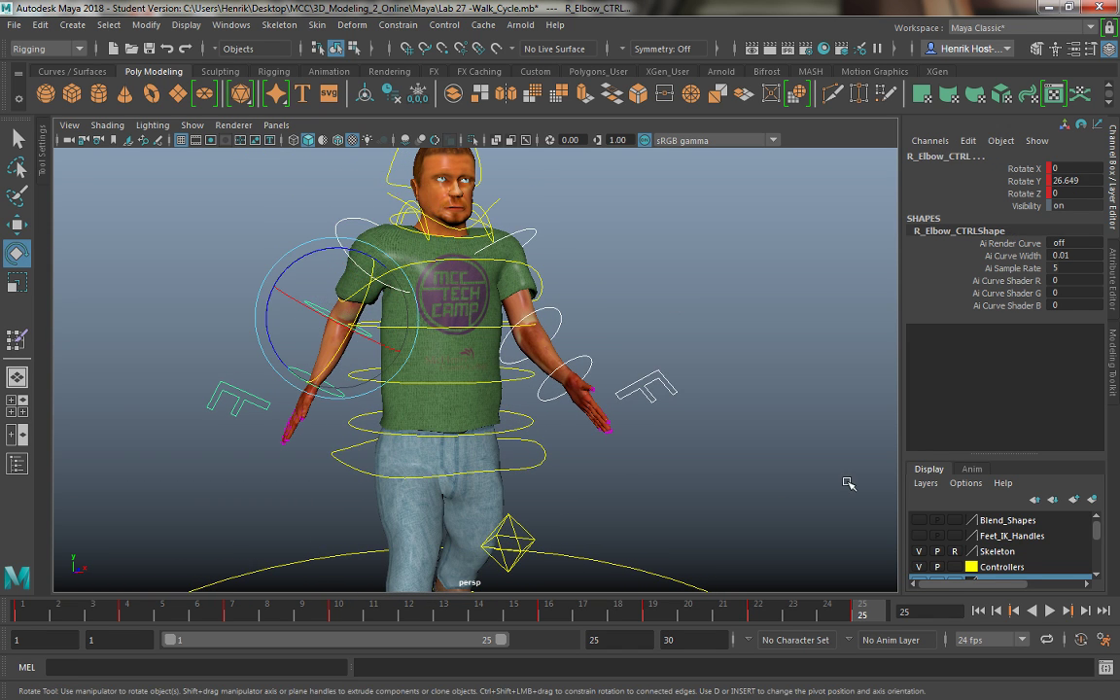
left_click_drag(862, 616, 760, 612)
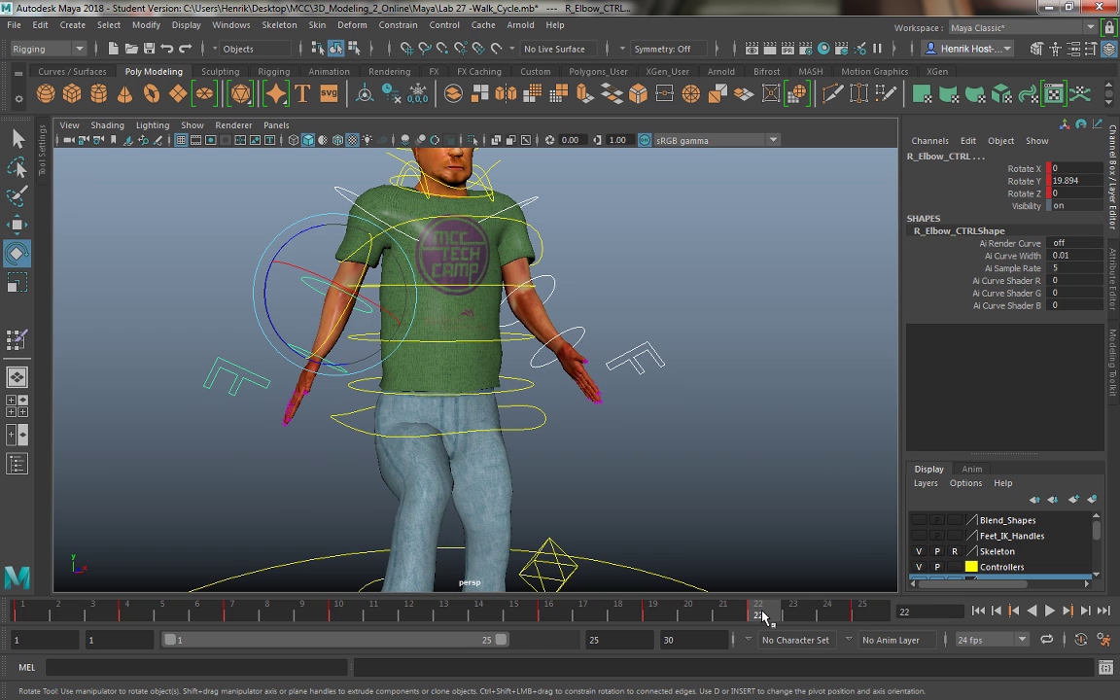
right_click(760, 612)
left_click(799, 429)
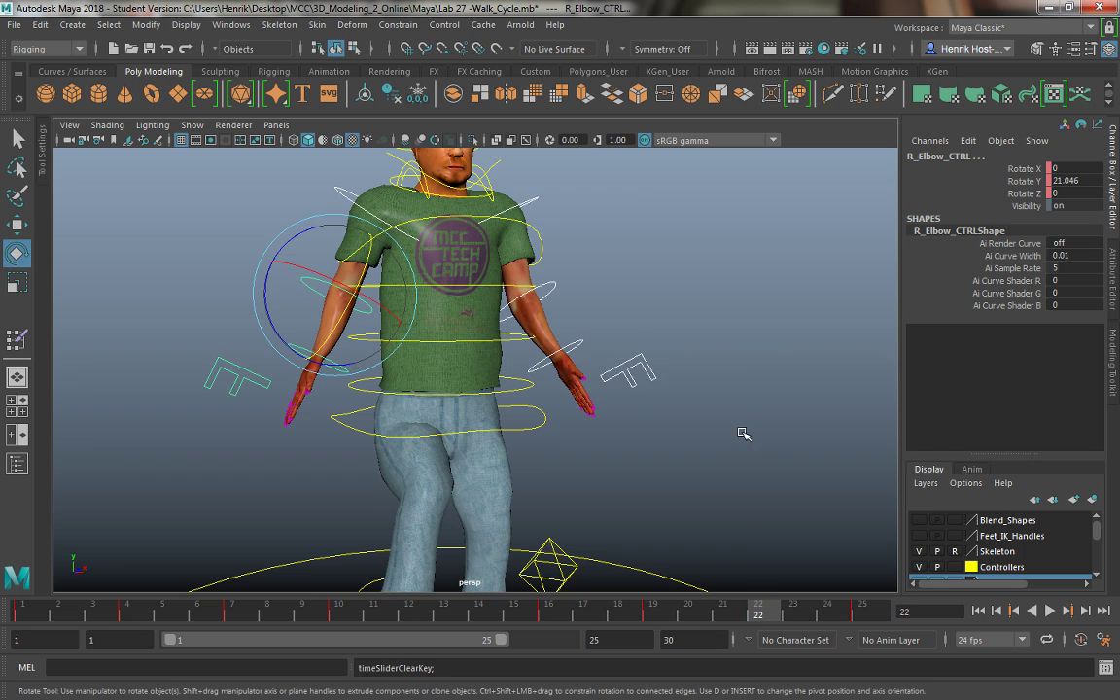
Step: Deselect the arm controls and play the walk cycle in the maximized side view to review the arm motion
left_click_drag(743, 432, 566, 432, "alt")
key("space")
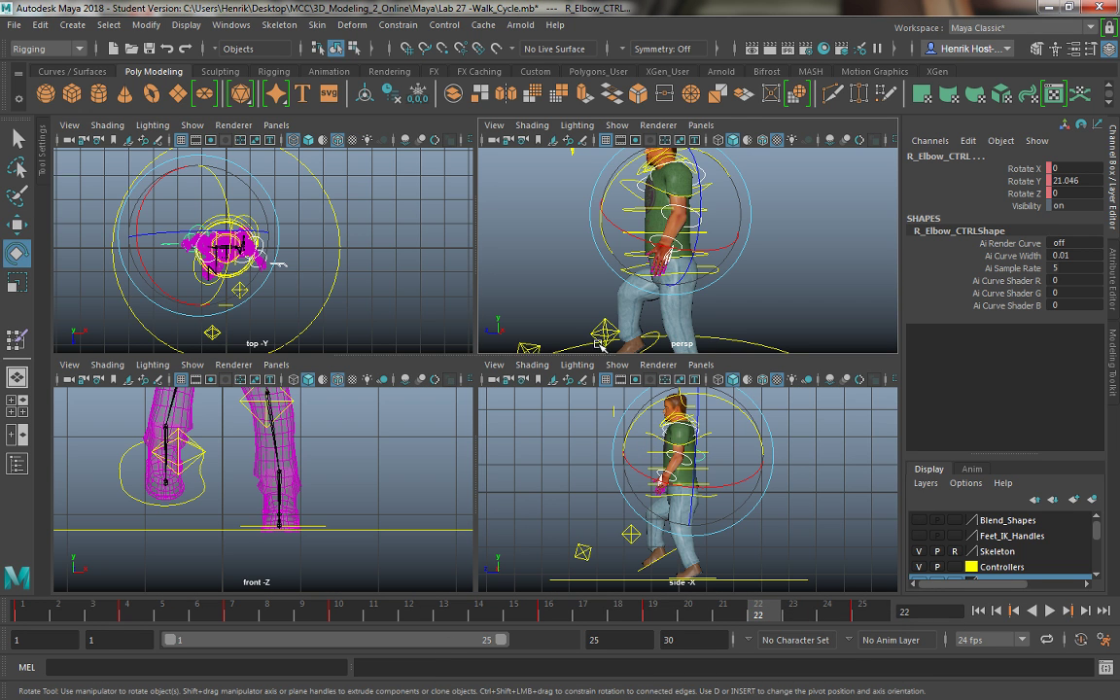
left_click(560, 480)
key("space")
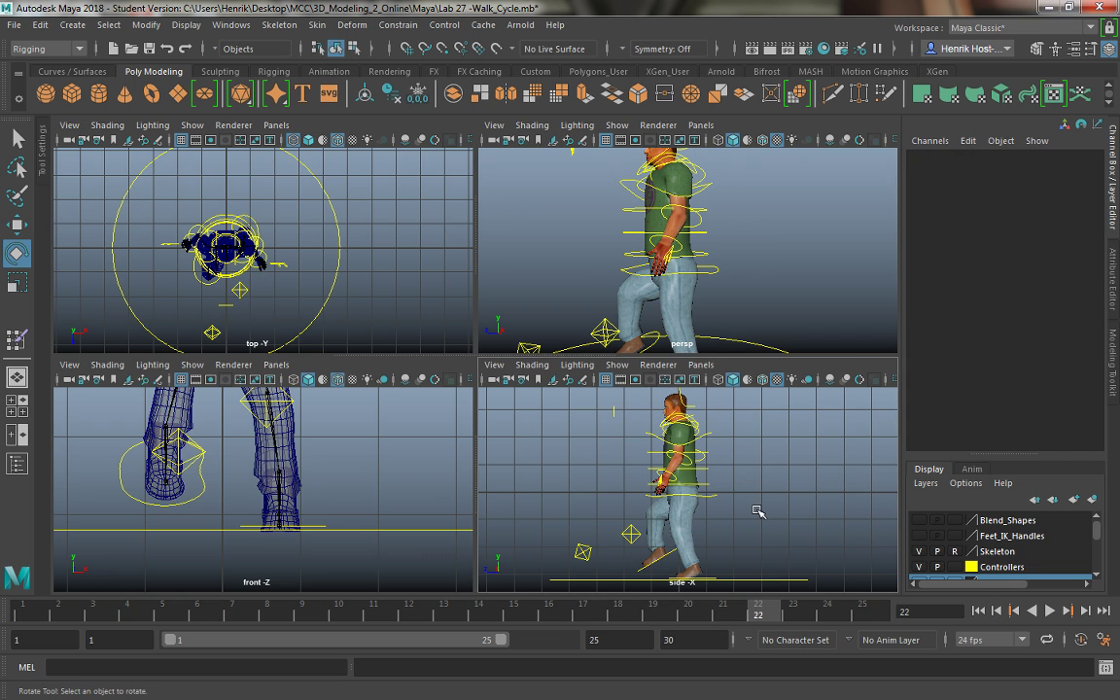
key("space")
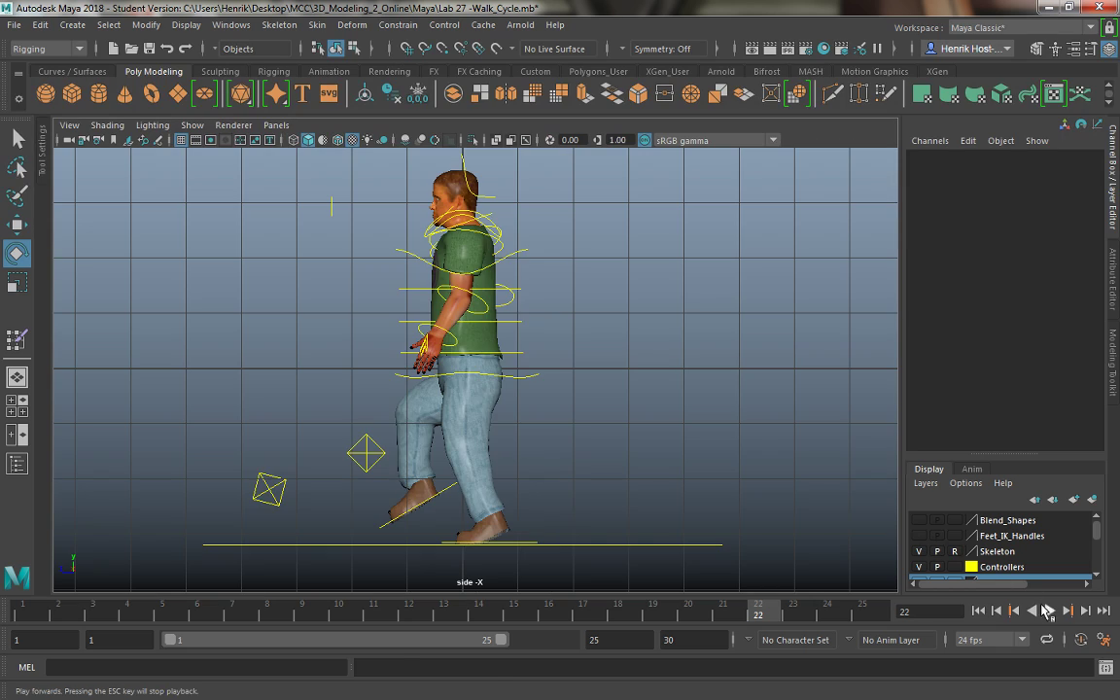
left_click(1046, 610)
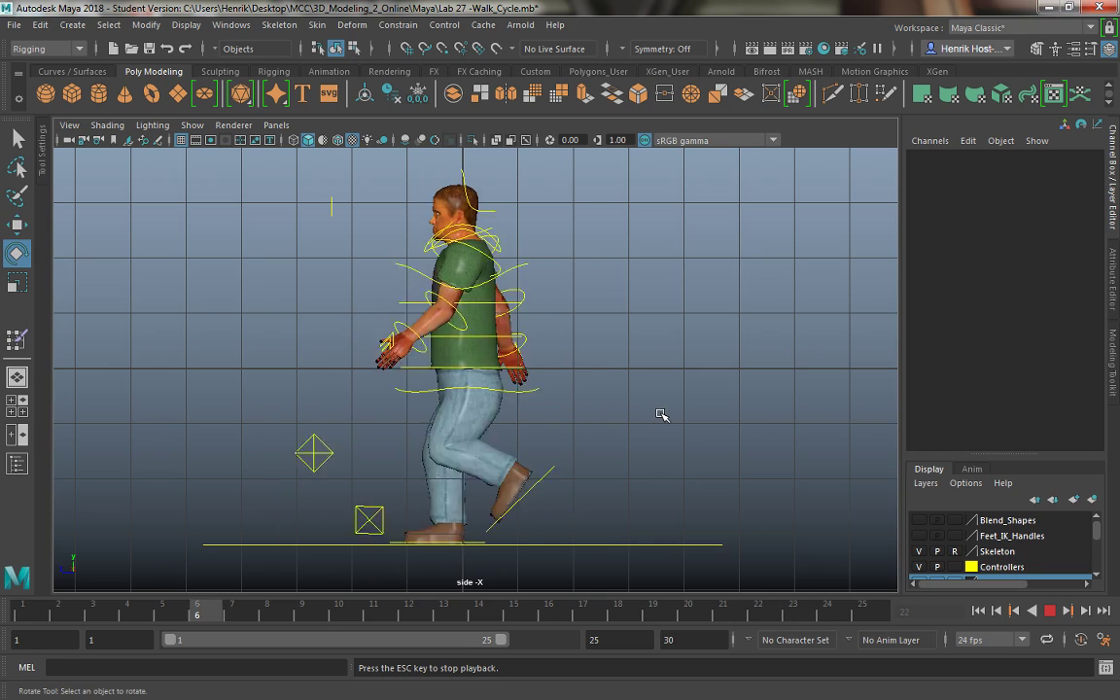
left_click(1049, 613)
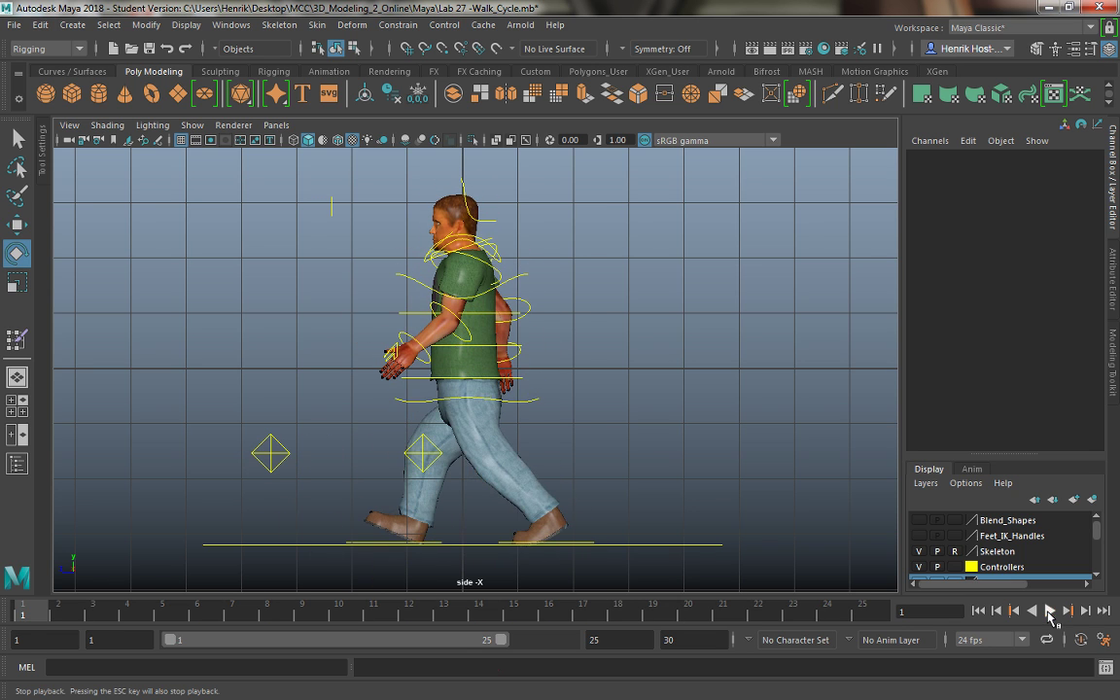